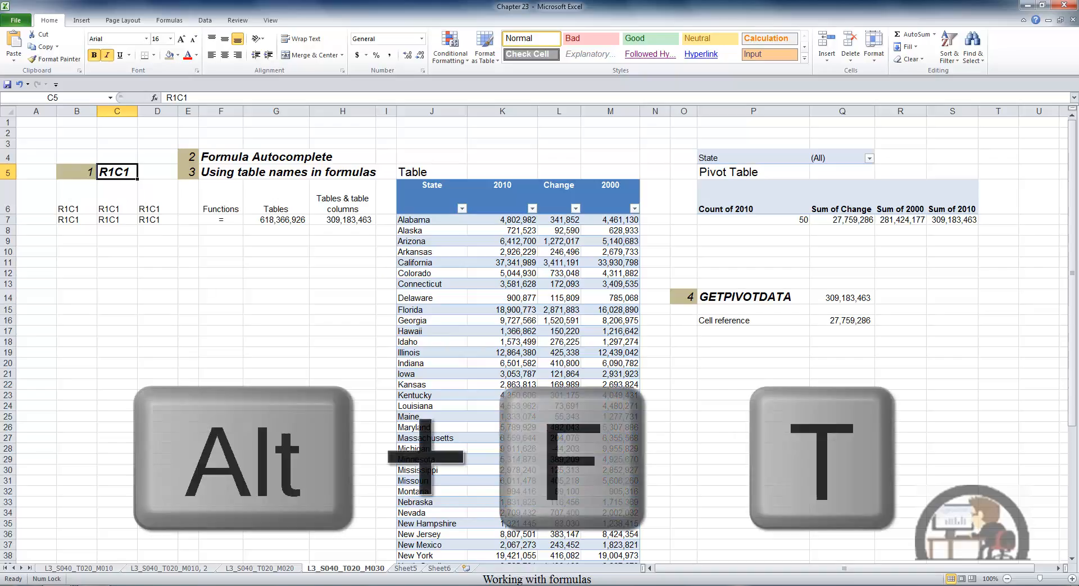
Review the Formulas page of Excel Options, including the Working with formulas settings, and close the dialog.
{"action": "key", "text": "alt+f"}
{"action": "key", "text": "t"}
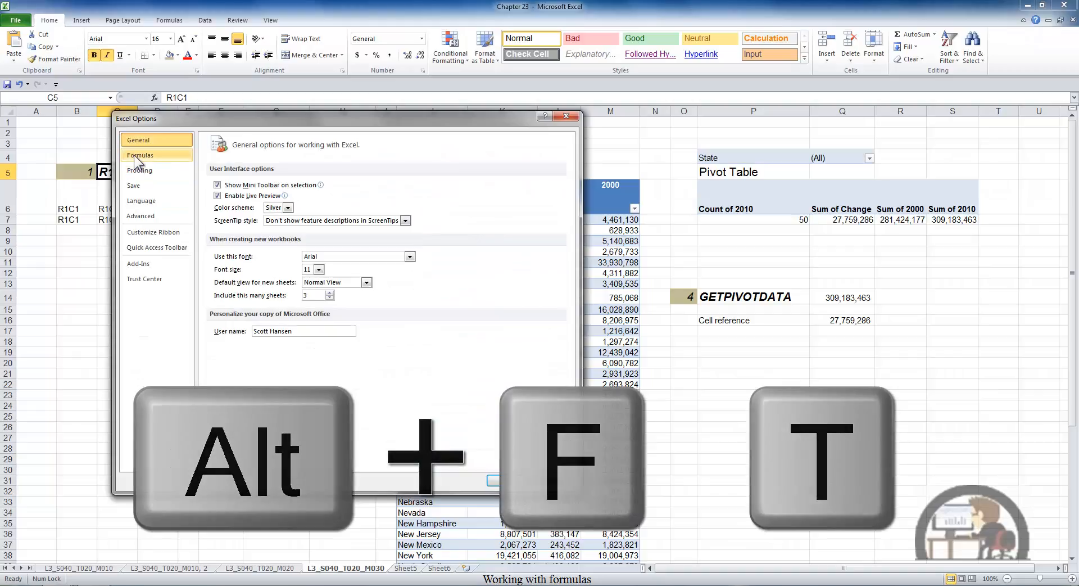
{"action": "left_click", "coordinate": [134, 154]}
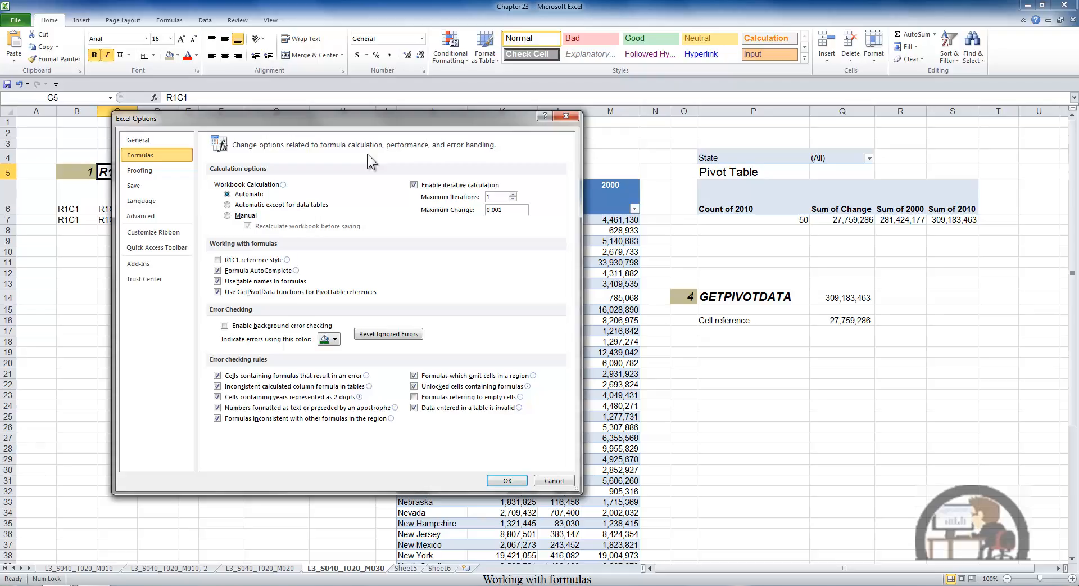
{"action": "left_click", "coordinate": [506, 481]}
Inspect the formulas in cells B6, C6 and D6 and the cell they reference, without changing them.
{"action": "left_click", "coordinate": [77, 206]}
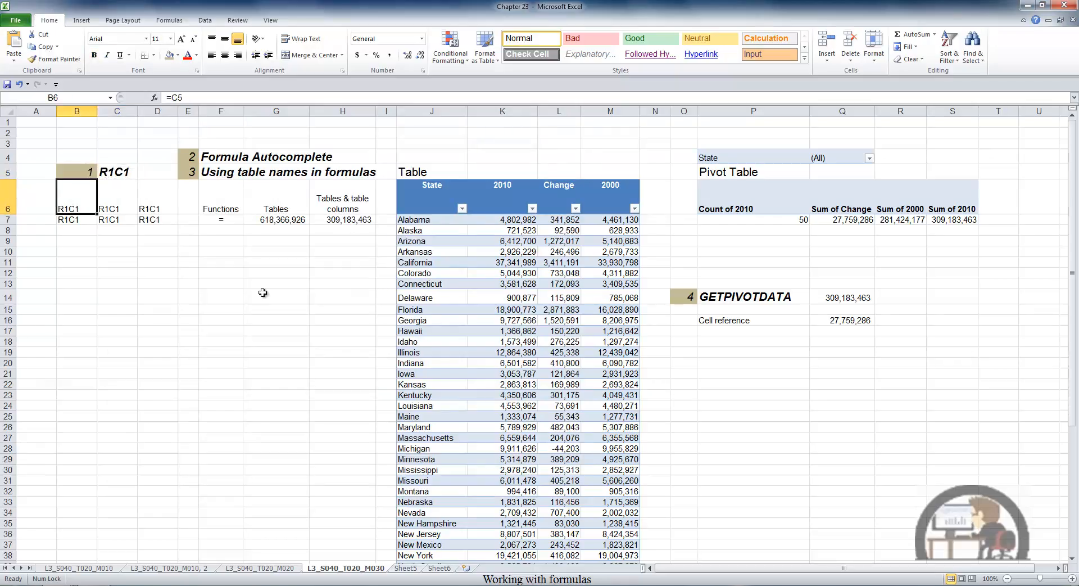
{"action": "key", "text": "F2"}
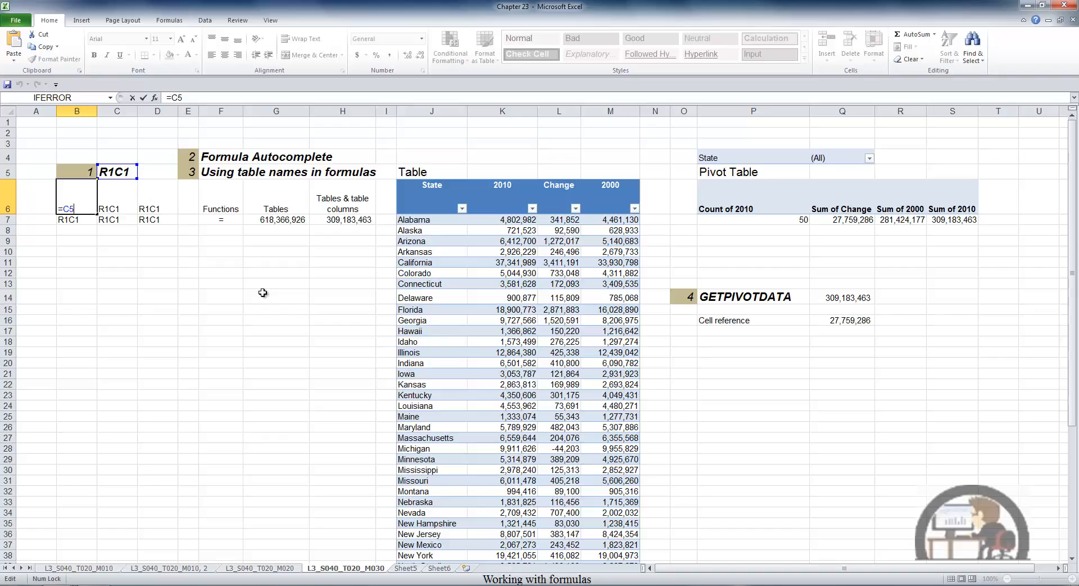
{"action": "key", "text": "Escape"}
{"action": "key", "text": "Right"}
{"action": "key", "text": "F2"}
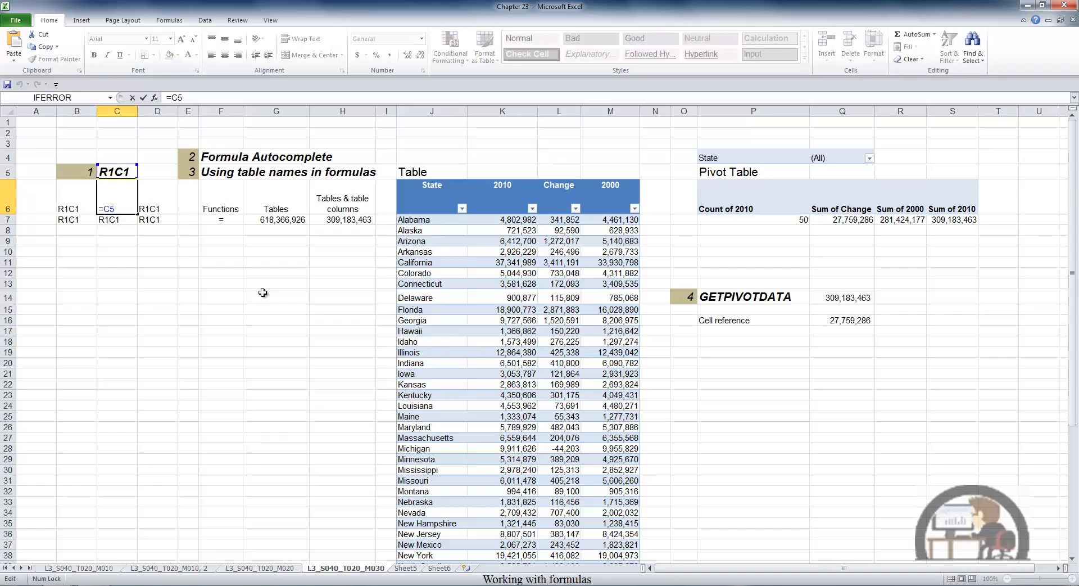
{"action": "key", "text": "Escape"}
{"action": "key", "text": "Right"}
{"action": "key", "text": "F2"}
{"action": "key", "text": "Escape"}
Inspect the formulas in cells D7, C7 and B7 without changing them, ending back on cell B6.
{"action": "key", "text": "Down"}
{"action": "key", "text": "F2"}
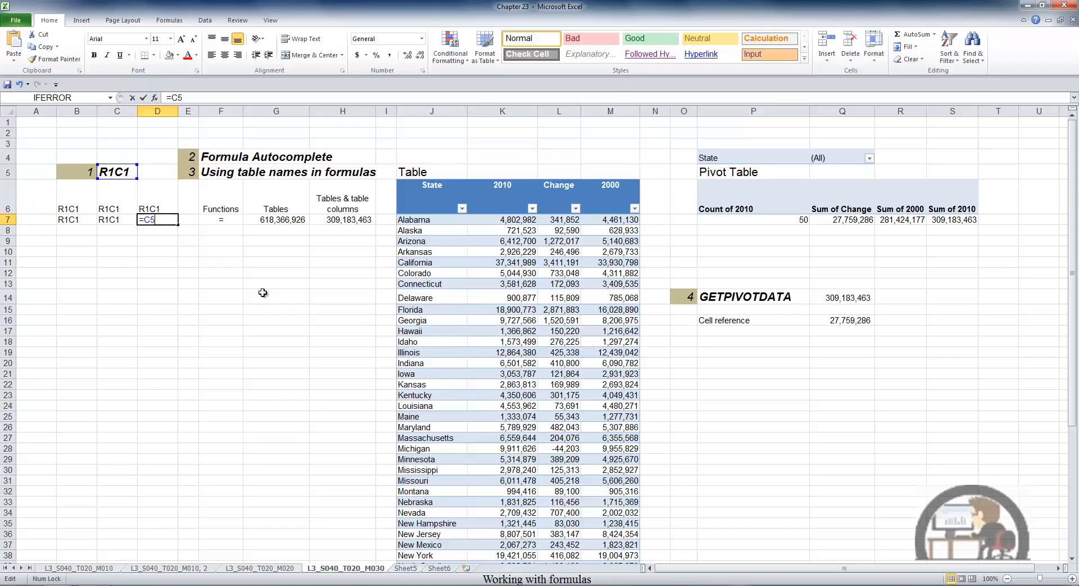
{"action": "key", "text": "Escape"}
{"action": "key", "text": "Left"}
{"action": "key", "text": "F2"}
{"action": "key", "text": "Escape"}
{"action": "key", "text": "Left"}
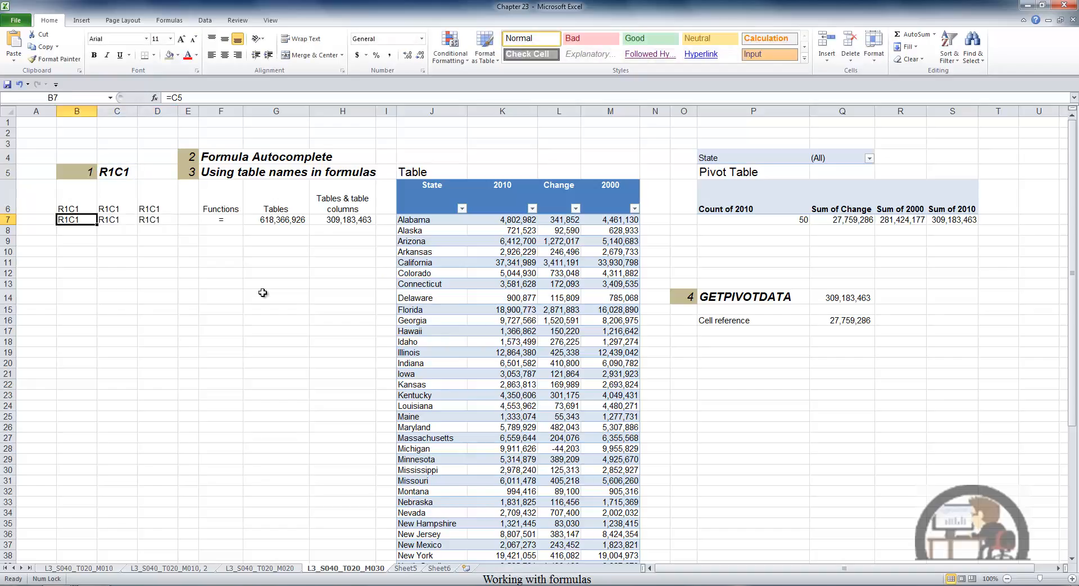
{"action": "key", "text": "F2"}
{"action": "key", "text": "Escape"}
{"action": "key", "text": "Up"}
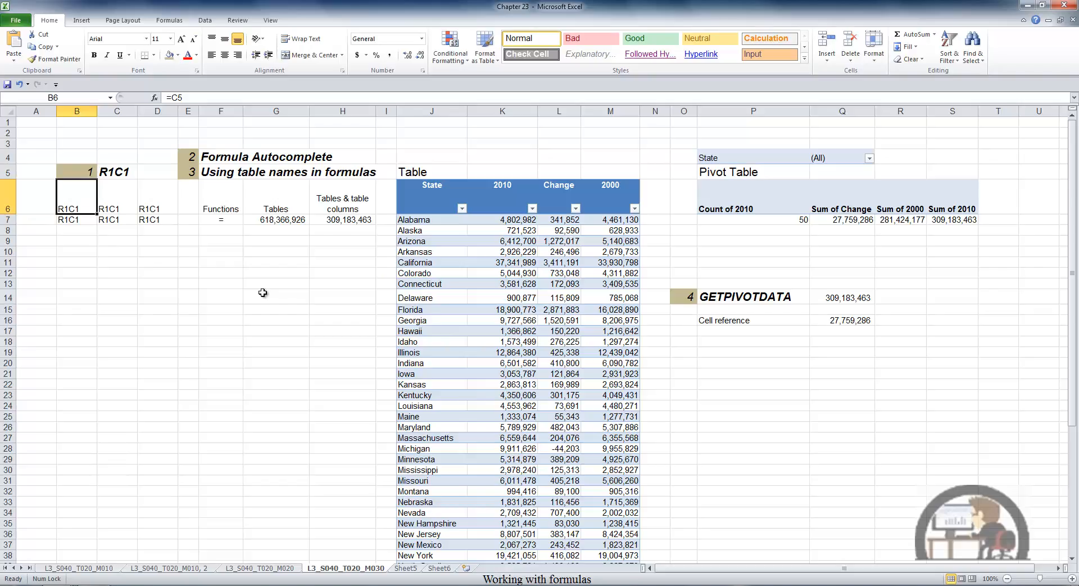
Enable the R1C1 reference style in the formula options.
{"action": "key", "text": "alt"}
{"action": "key", "text": "f"}
{"action": "key", "text": "t"}
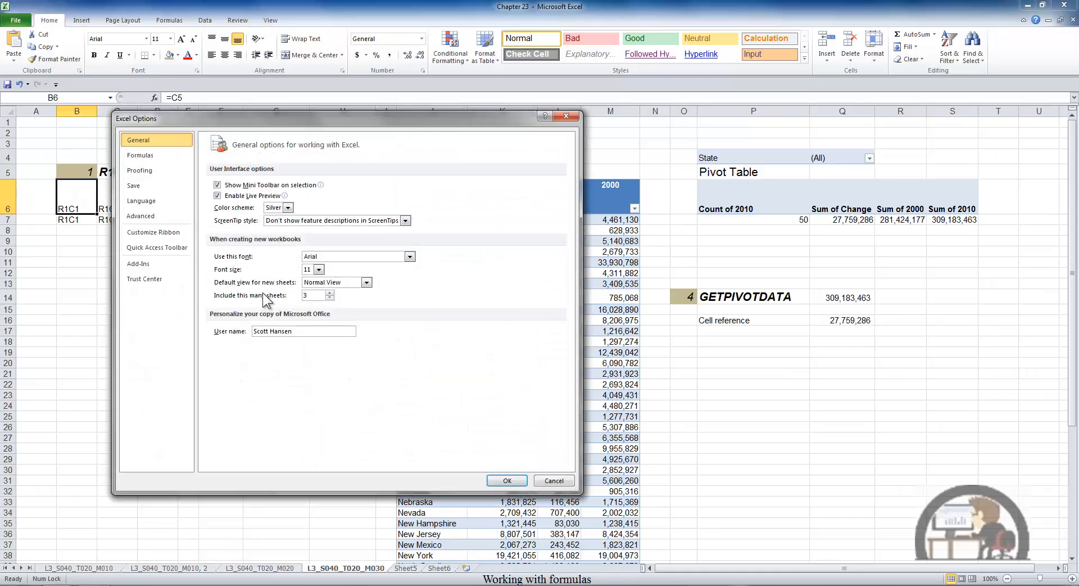
{"action": "left_click", "coordinate": [154, 156]}
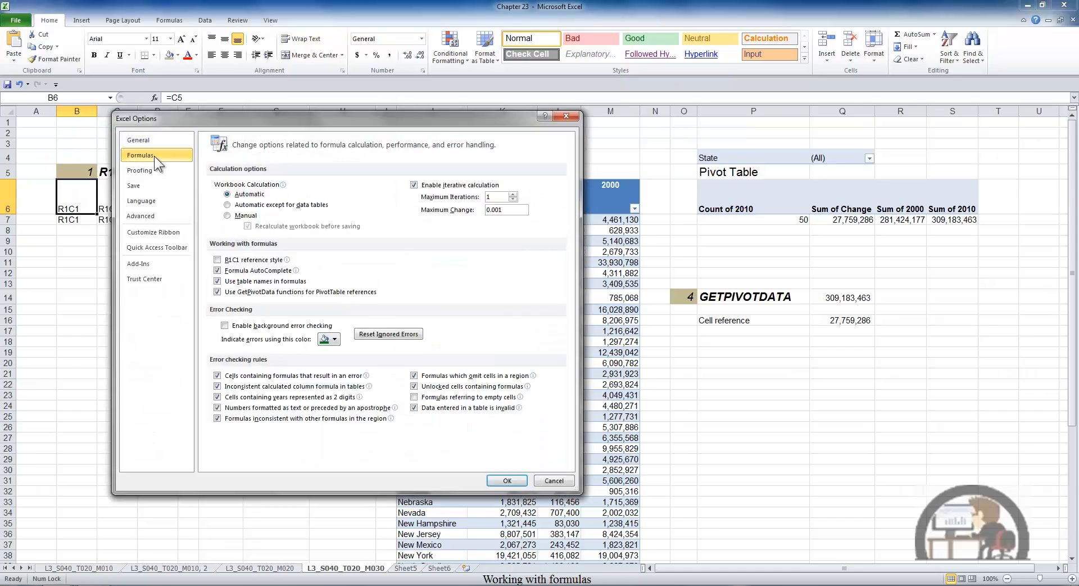
{"action": "left_click", "coordinate": [216, 261]}
{"action": "left_click", "coordinate": [508, 480]}
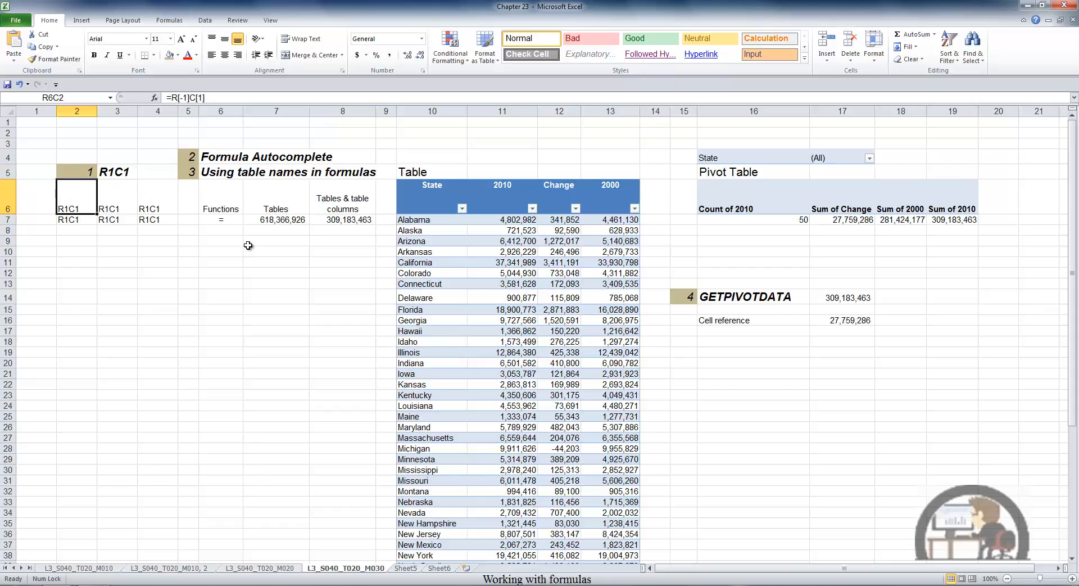
Examine the R1C1-style relative references in row 6, columns 3 and 4, comparing them with the R1C1 heading cell above.
{"action": "key", "text": "Up"}
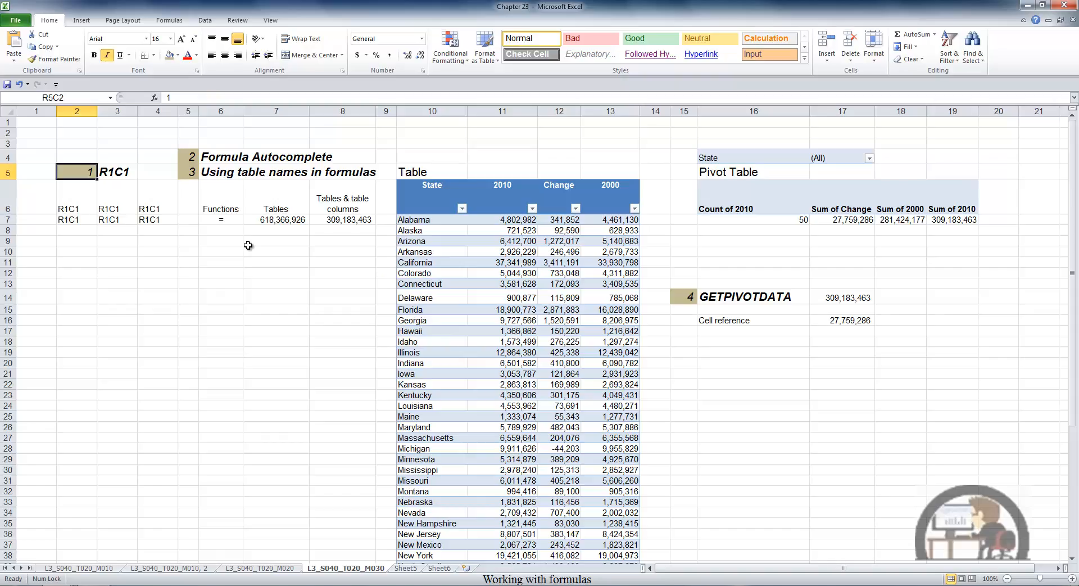
{"action": "key", "text": "Right"}
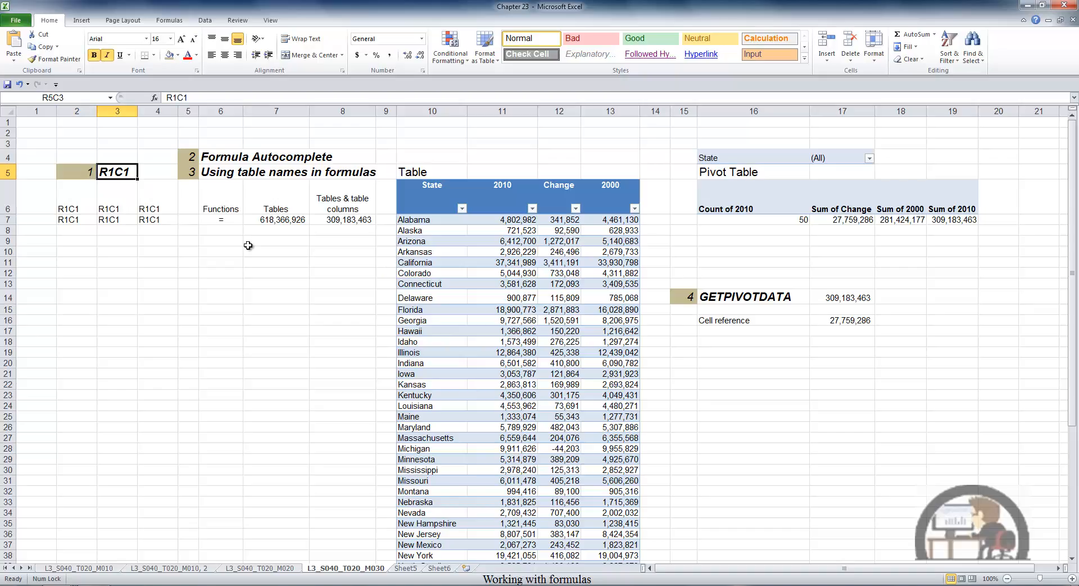
{"action": "key", "text": "Down"}
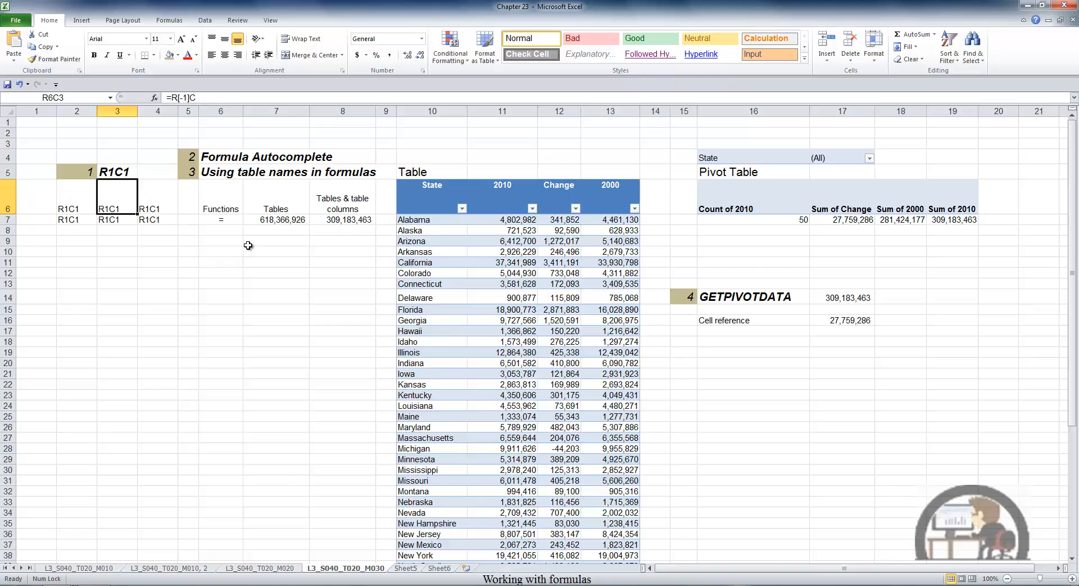
{"action": "key", "text": "Up"}
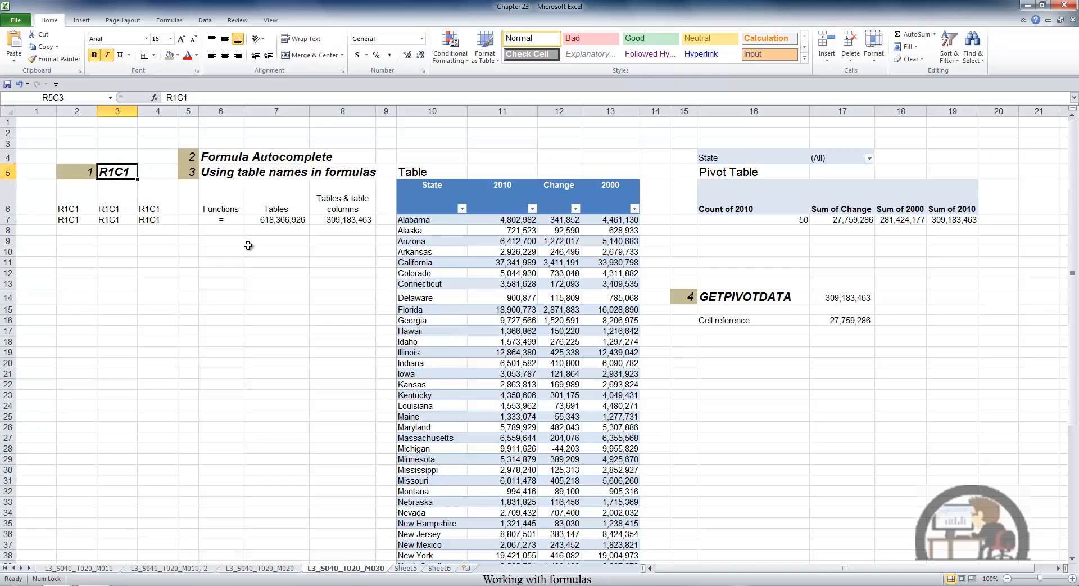
{"action": "key", "text": "Right"}
{"action": "key", "text": "Down"}
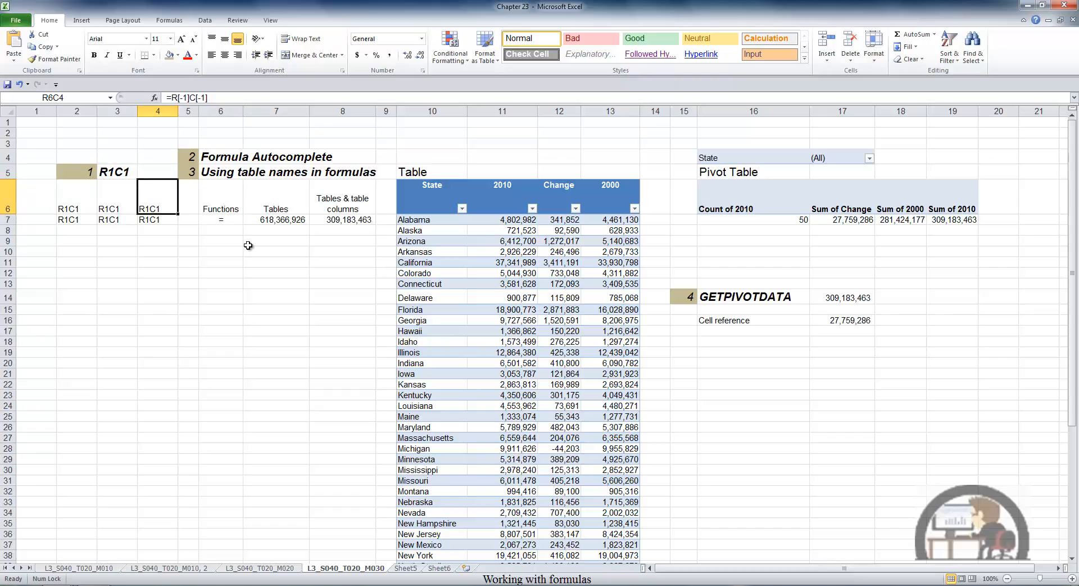
{"action": "key", "text": "Up"}
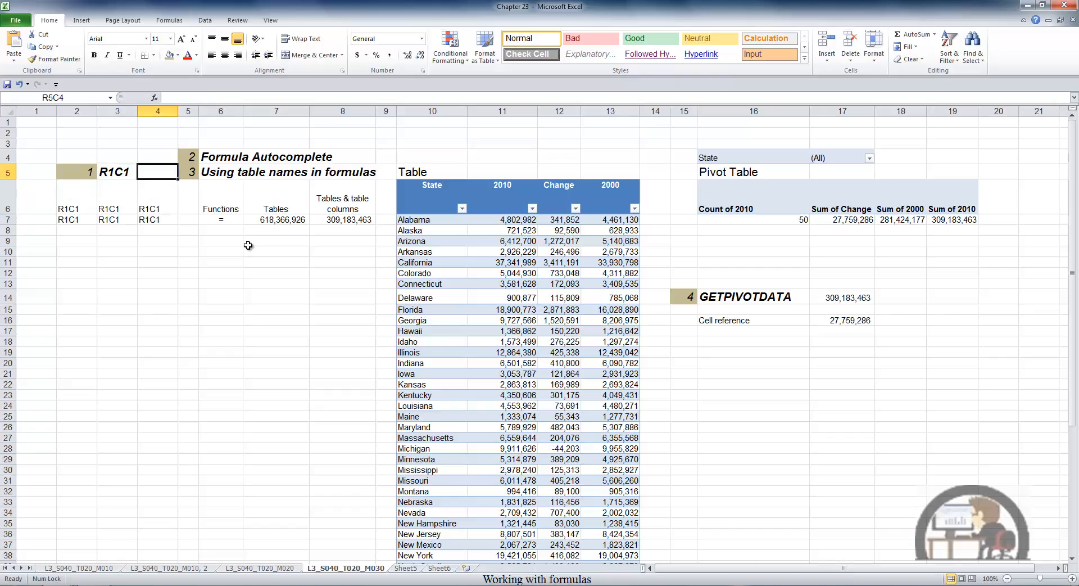
{"action": "key", "text": "Left"}
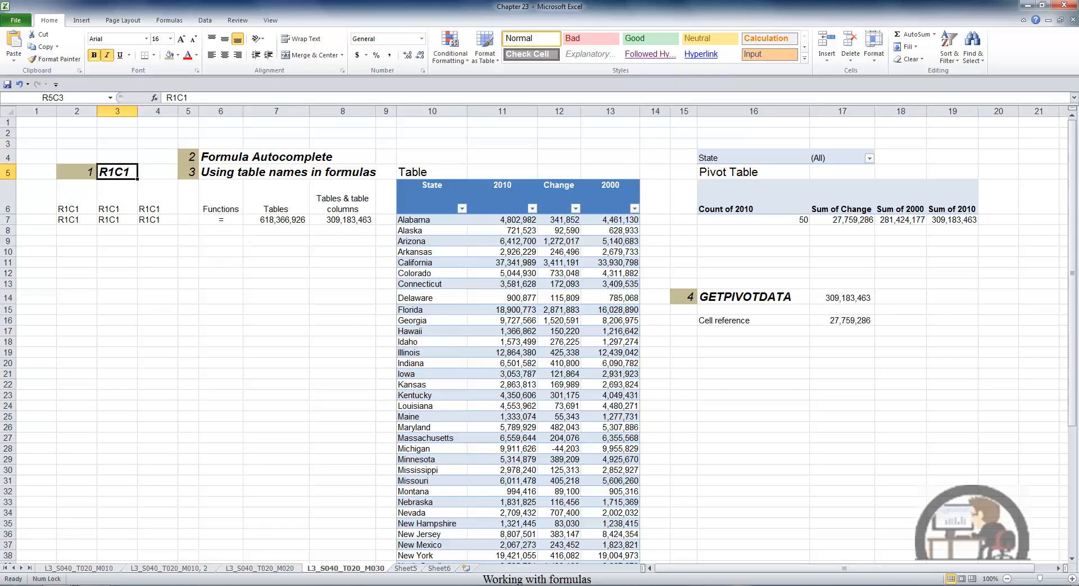
Disable the R1C1 reference style in the formula options.
{"action": "key", "text": "alt"}
{"action": "key", "text": "f"}
{"action": "key", "text": "t"}
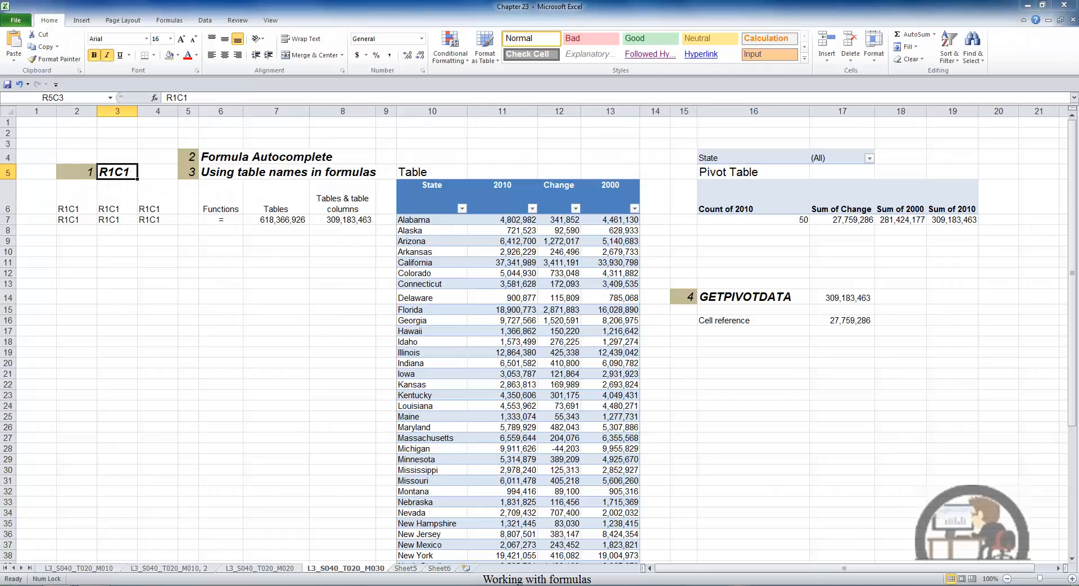
{"action": "left_click", "coordinate": [160, 157]}
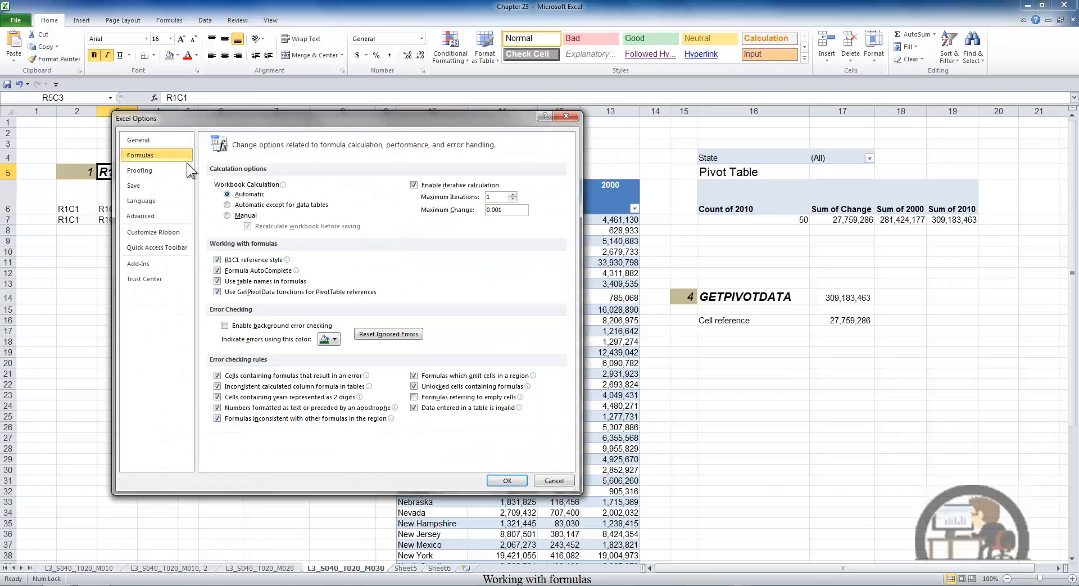
{"action": "left_click", "coordinate": [231, 259]}
{"action": "left_click", "coordinate": [507, 481]}
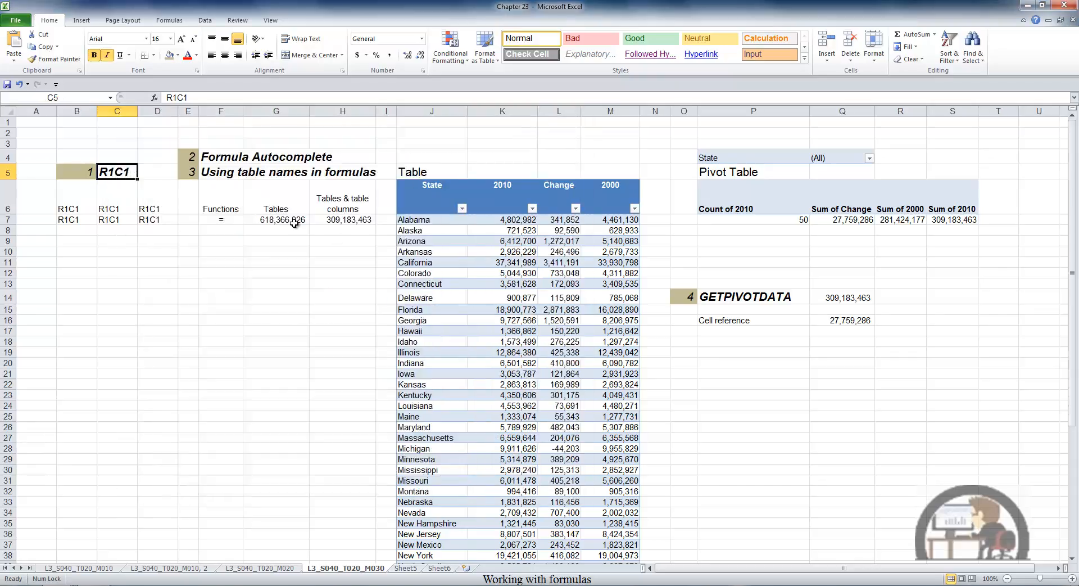
Try starting an ACCRINTM formula in cell F8 by completing "=ac" with Formula AutoComplete, and discard the entry.
{"action": "left_click", "coordinate": [225, 220]}
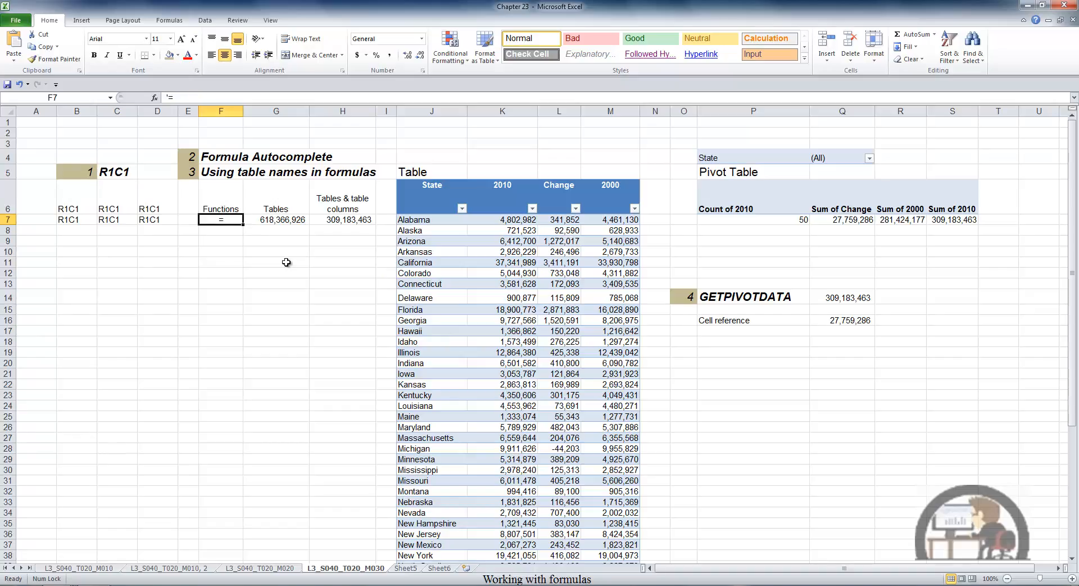
{"action": "key", "text": "Return"}
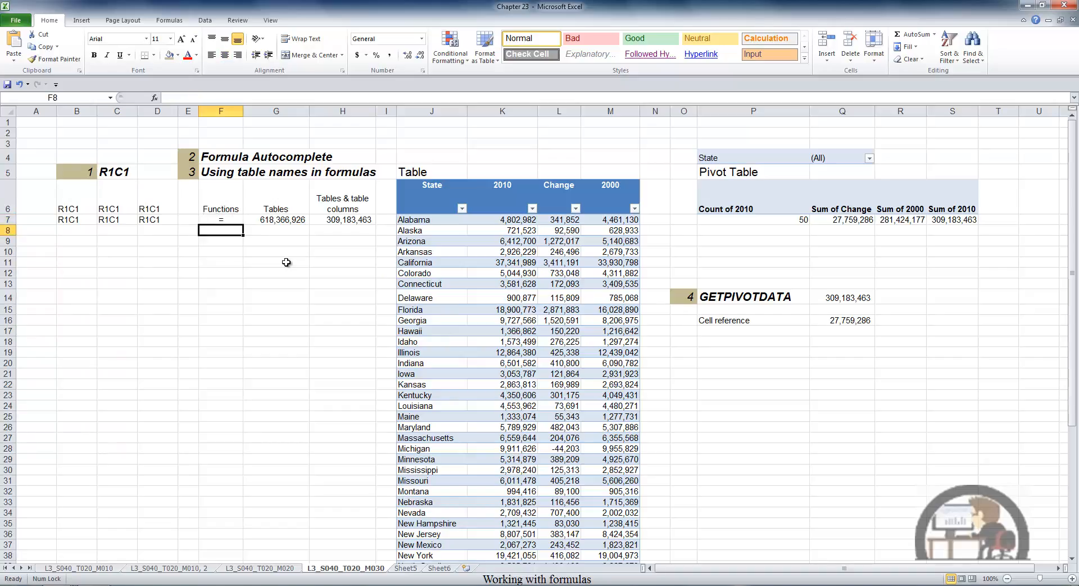
{"action": "type", "text": "="}
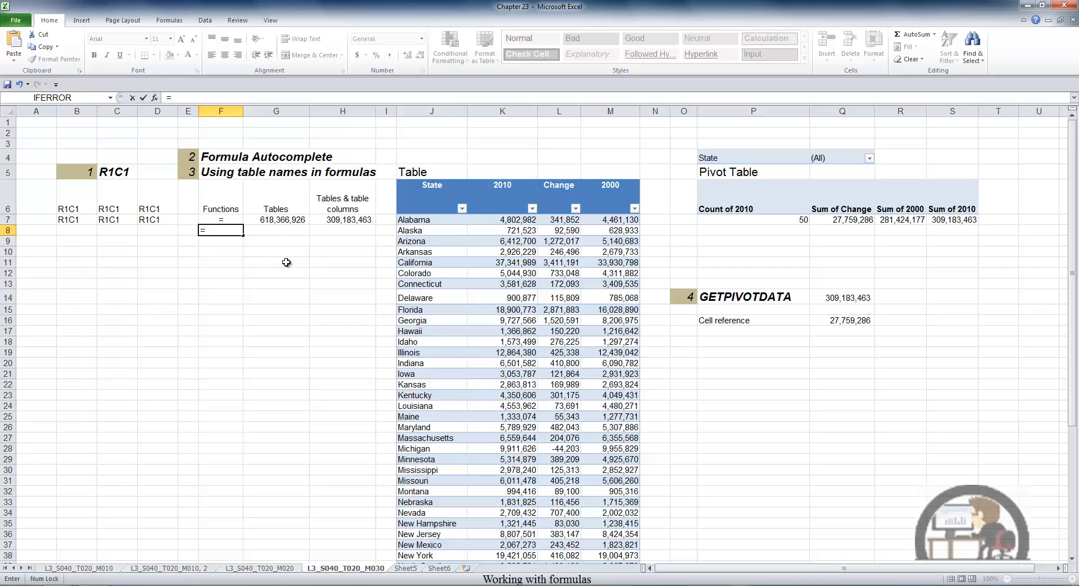
{"action": "type", "text": "a"}
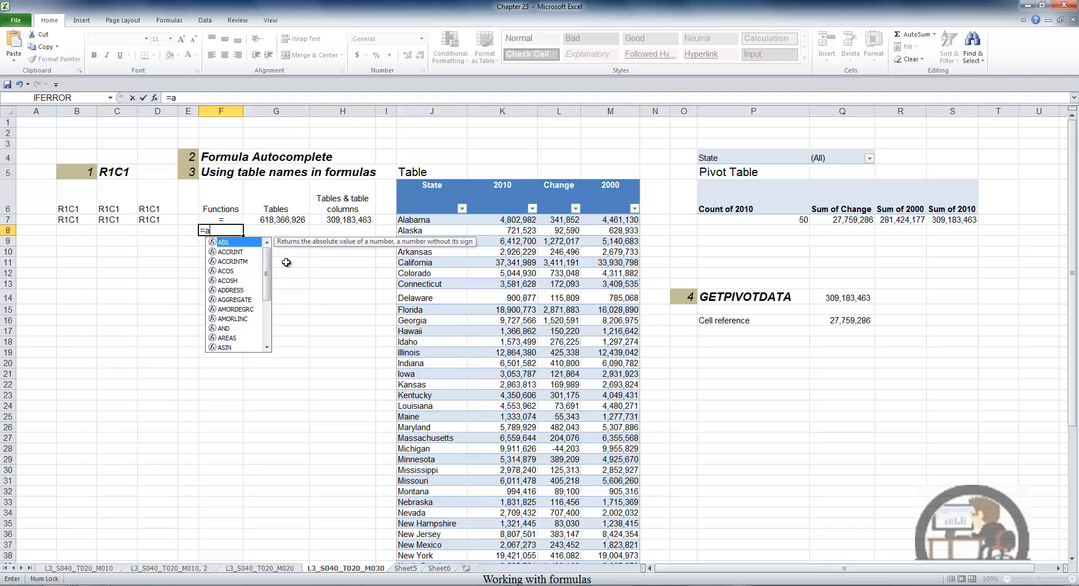
{"action": "type", "text": "c"}
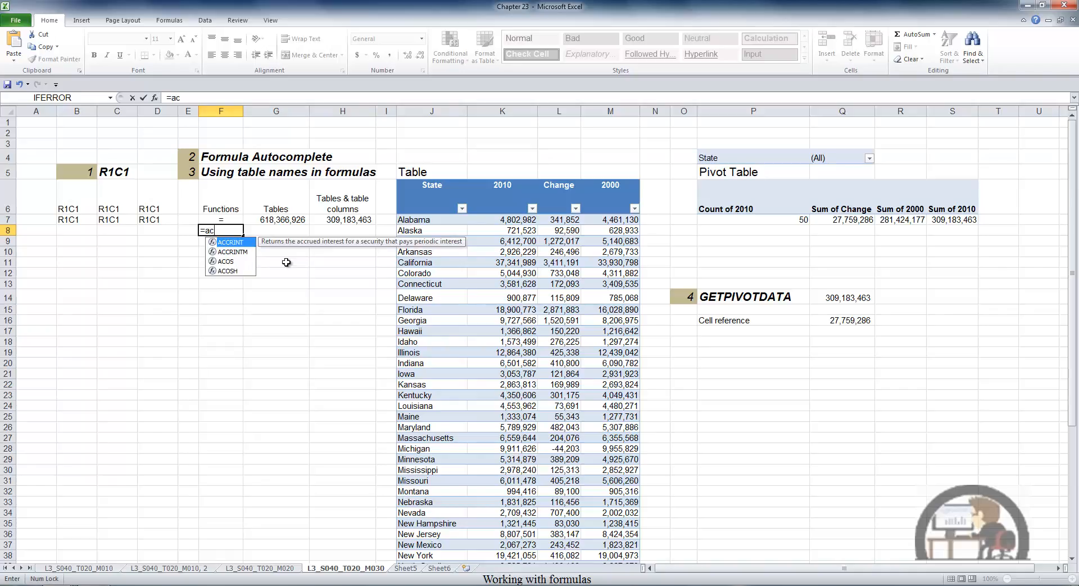
{"action": "key", "text": "Down"}
{"action": "key", "text": "Down"}
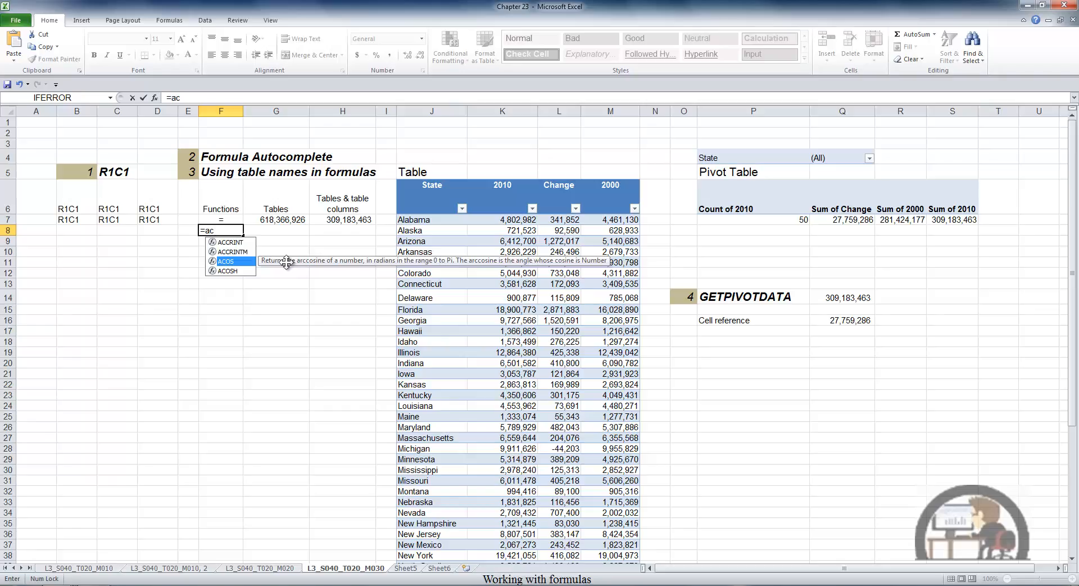
{"action": "left_click", "coordinate": [243, 253]}
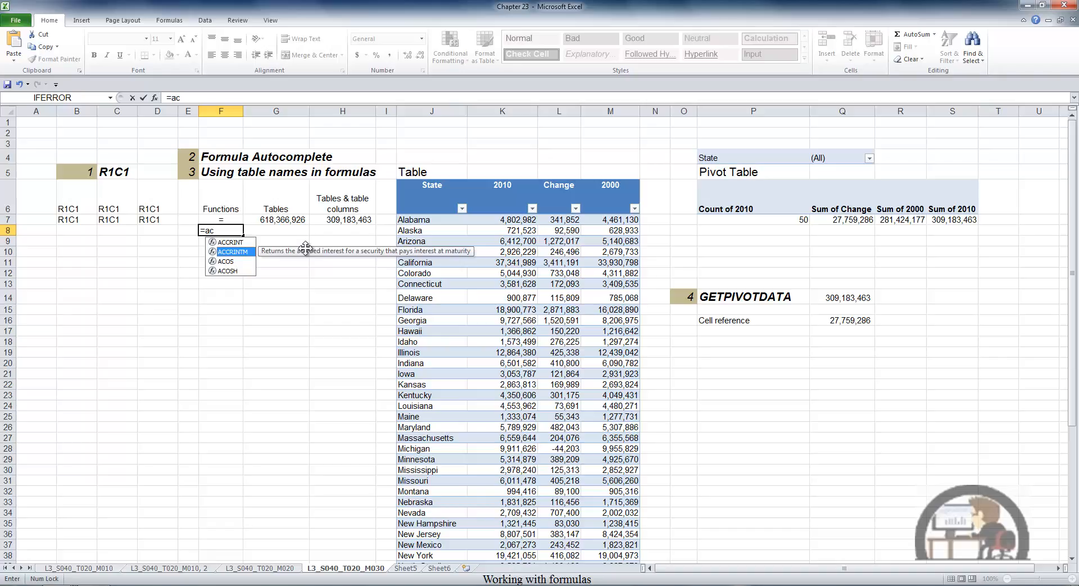
{"action": "key", "text": "Tab"}
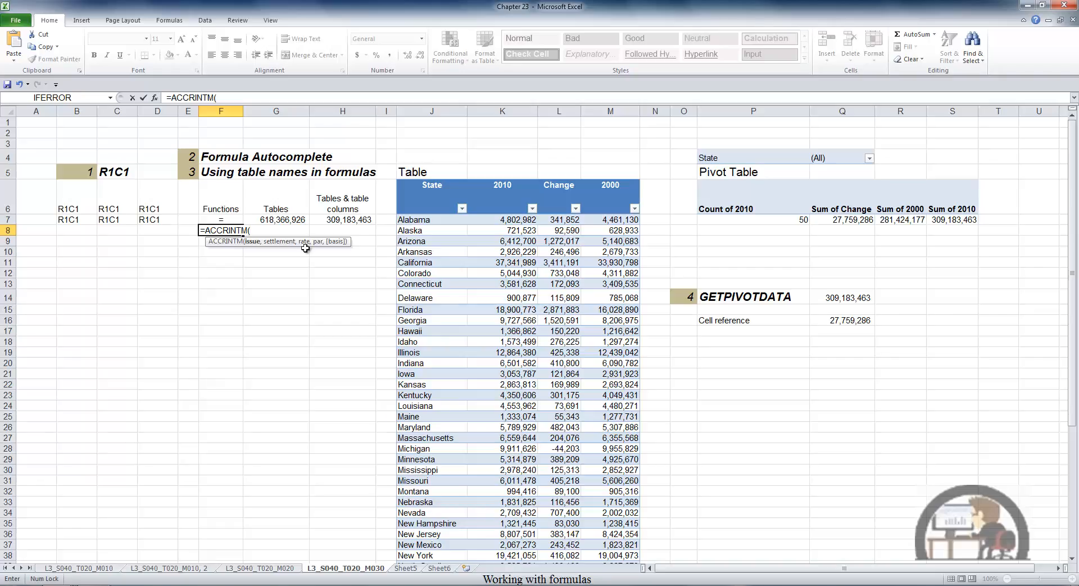
{"action": "key", "text": "Escape"}
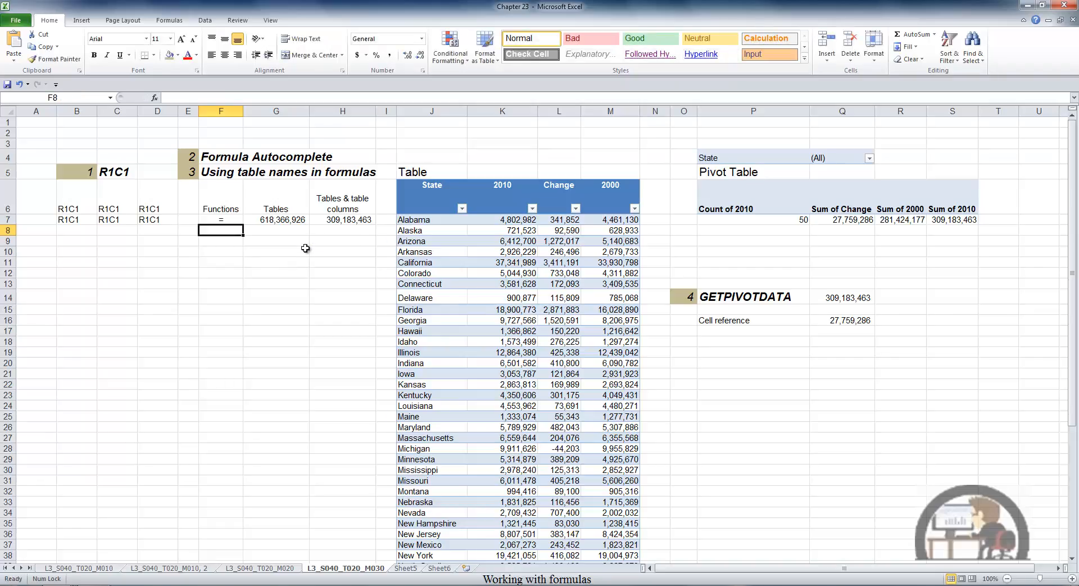
Inspect the table name formula in cell G7 and the full extent of the table range it references.
{"action": "left_click", "coordinate": [298, 221]}
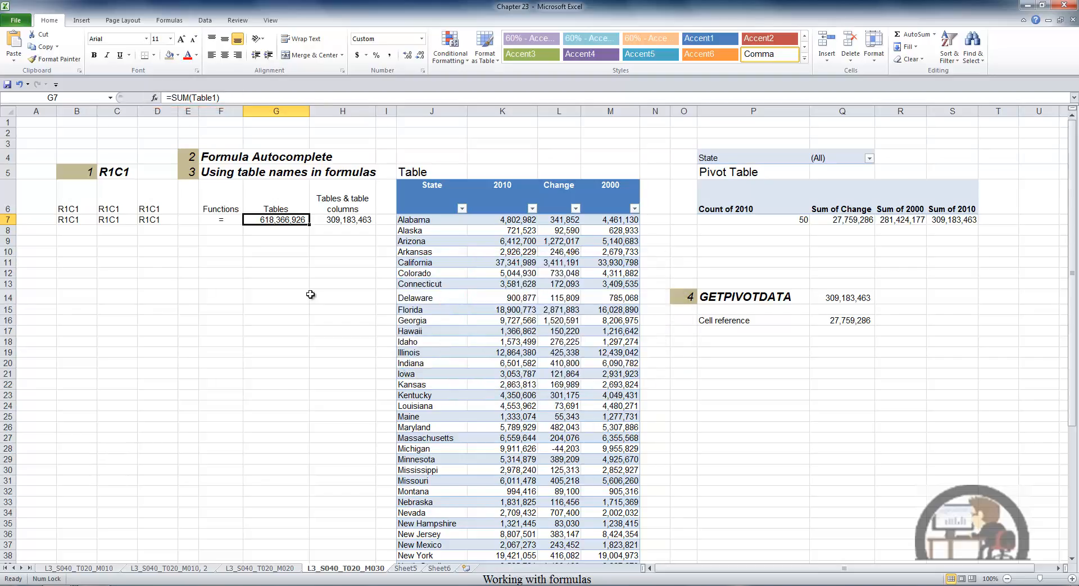
{"action": "key", "text": "F2"}
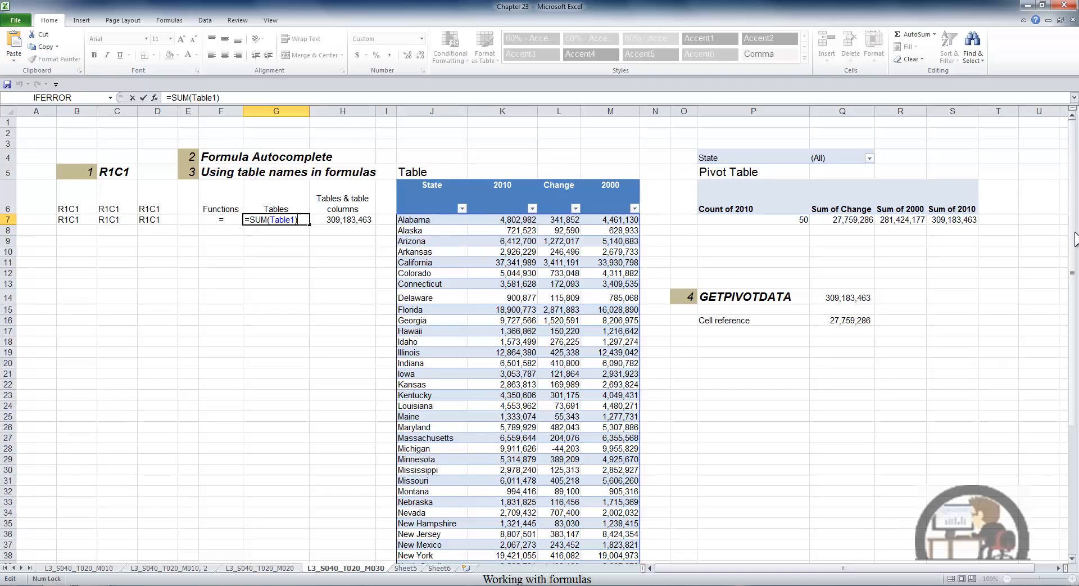
{"action": "left_click_drag", "start_coordinate": [1077, 236], "coordinate": [1076, 413]}
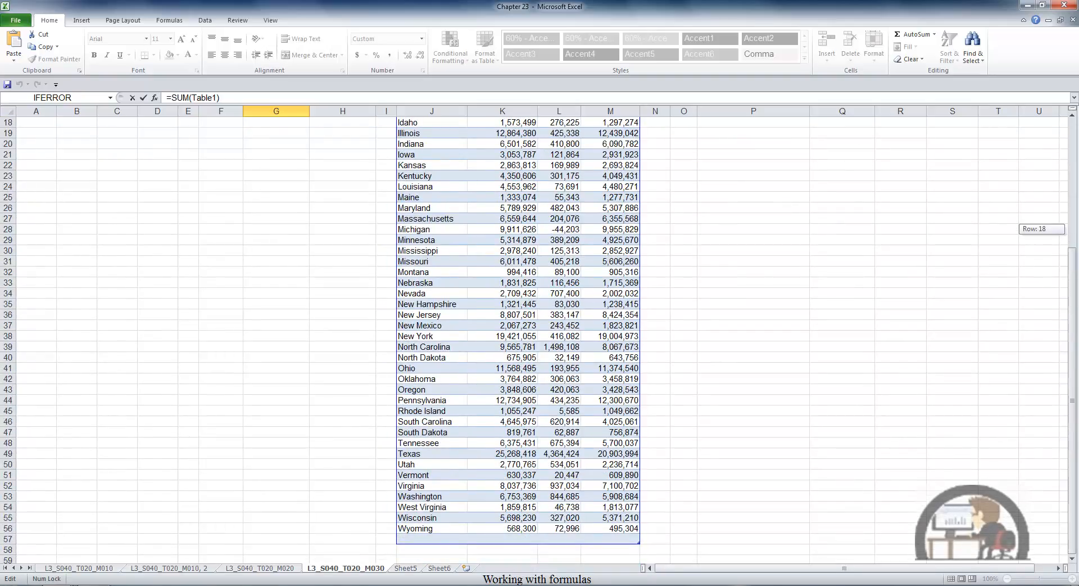
{"action": "left_click_drag", "start_coordinate": [1078, 358], "coordinate": [1077, 197]}
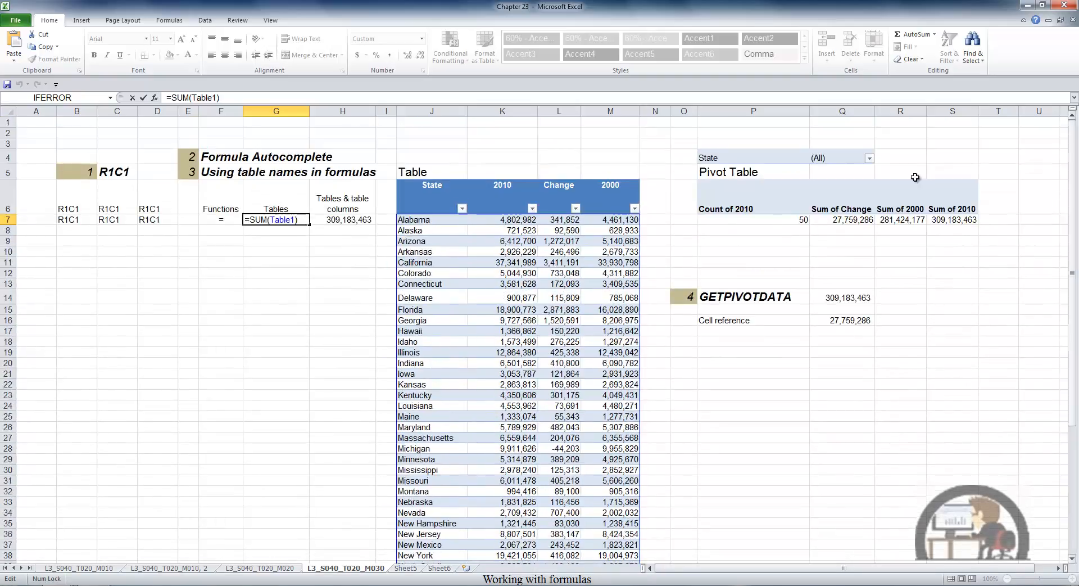
{"action": "key", "text": "Return"}
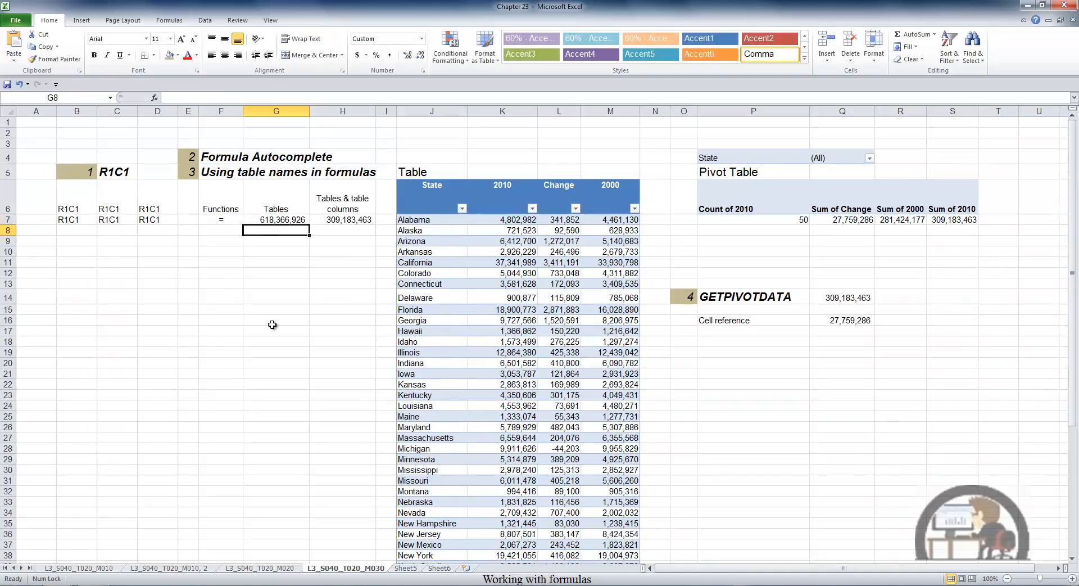
Enter =SUM(Table1) in cell G8, completing both the SUM function and the table name with Formula AutoComplete.
{"action": "type", "text": "="}
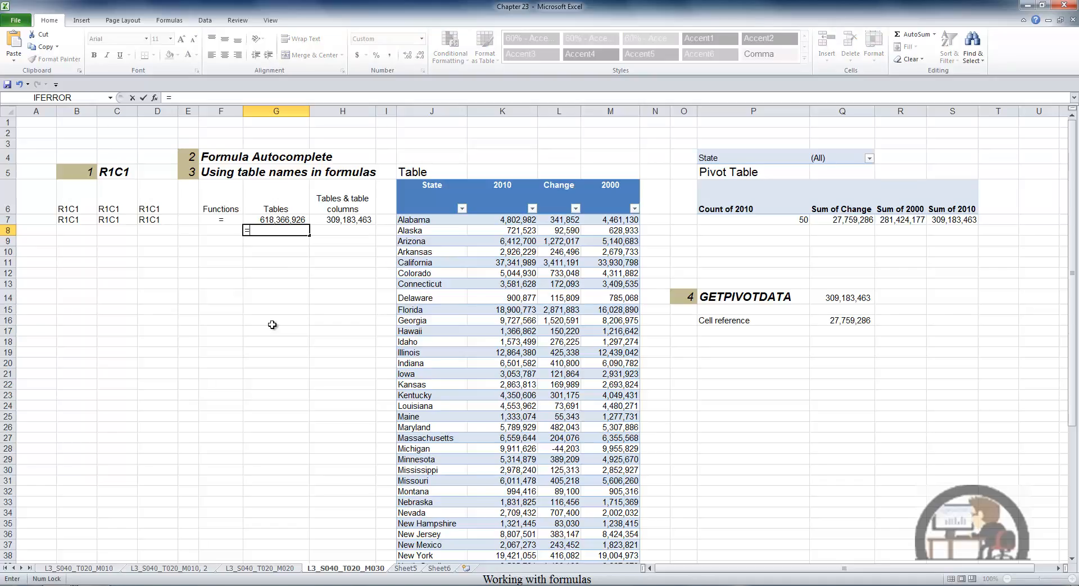
{"action": "type", "text": "s"}
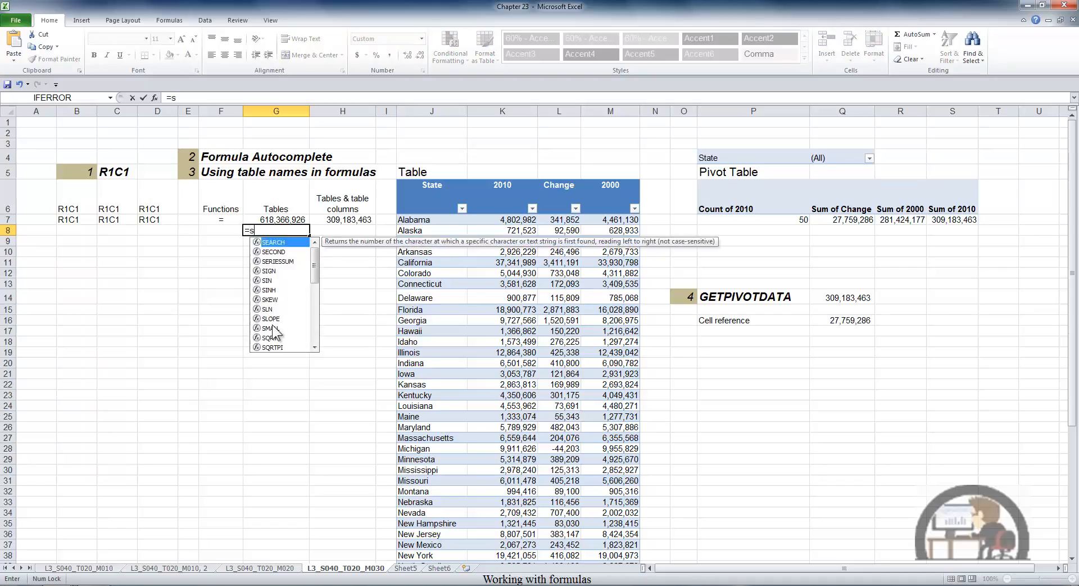
{"action": "type", "text": "u"}
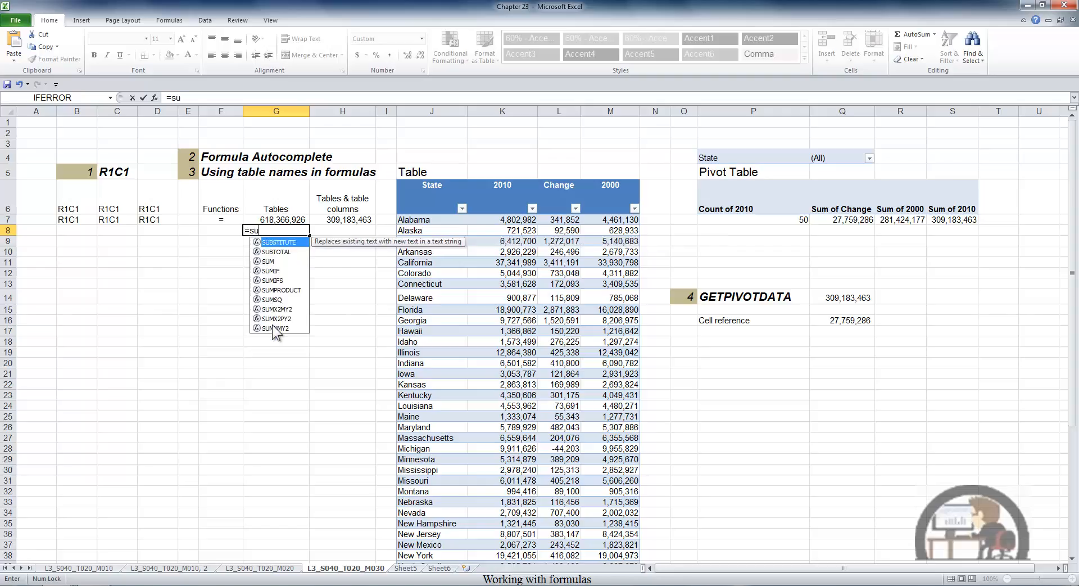
{"action": "type", "text": "m"}
{"action": "key", "text": "Tab"}
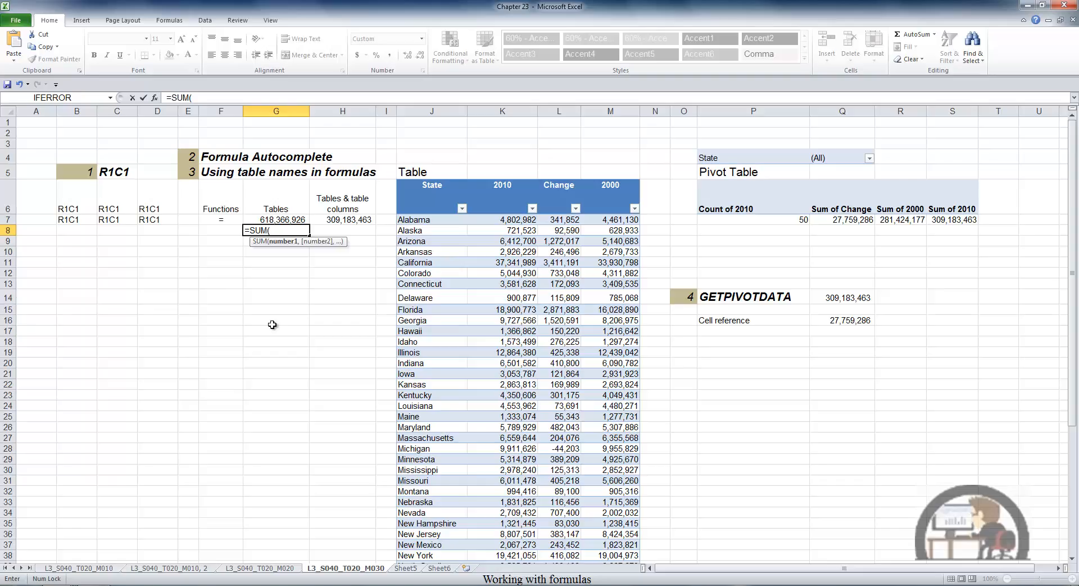
{"action": "type", "text": "t"}
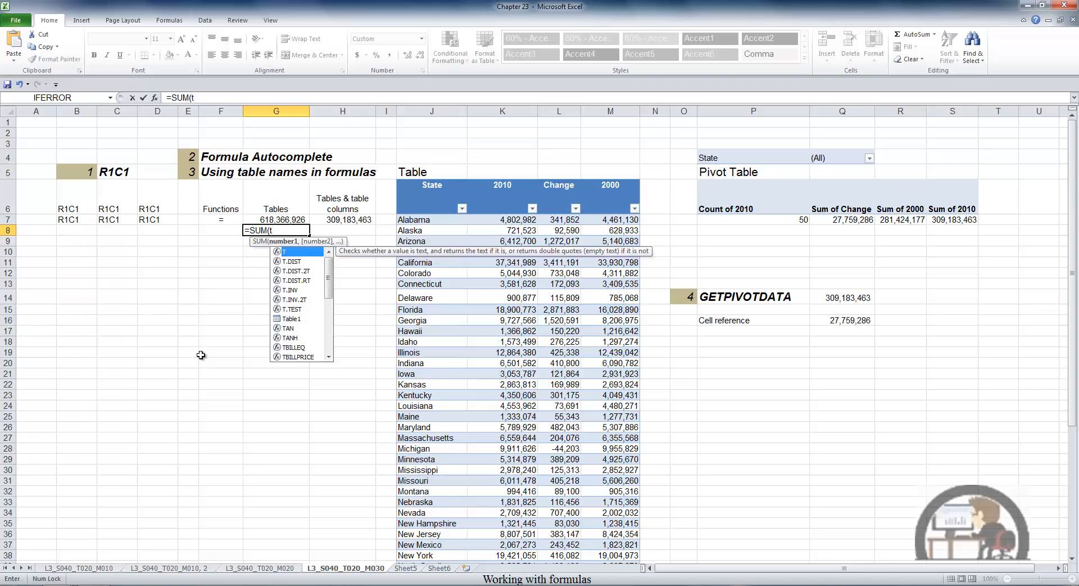
{"action": "key", "text": "Down"}
{"action": "key", "text": "Down"}
{"action": "key", "text": "Down"}
{"action": "key", "text": "Down"}
{"action": "key", "text": "Down"}
{"action": "key", "text": "Down"}
{"action": "key", "text": "Down"}
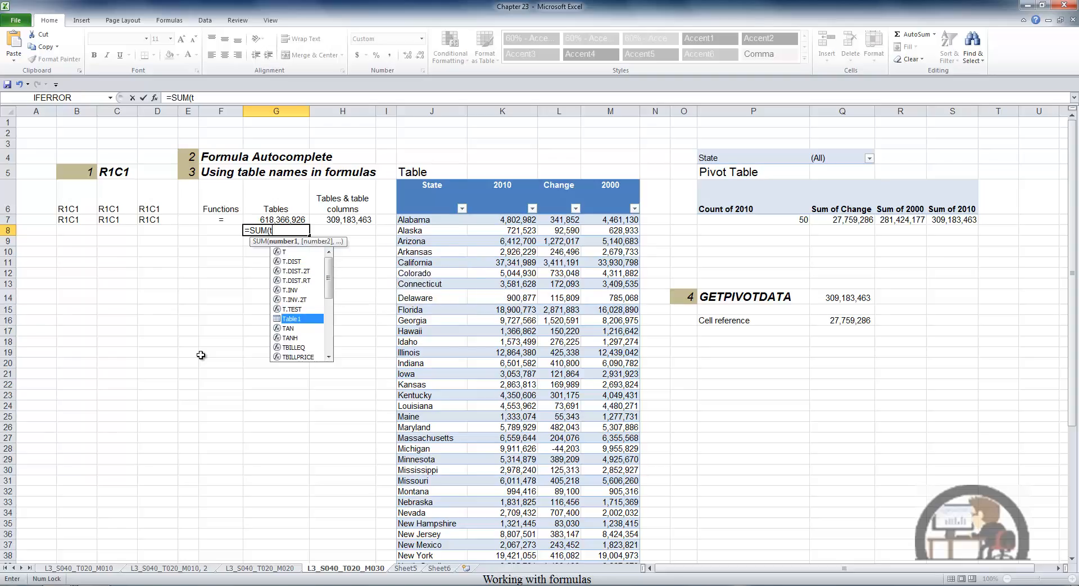
{"action": "key", "text": "Tab"}
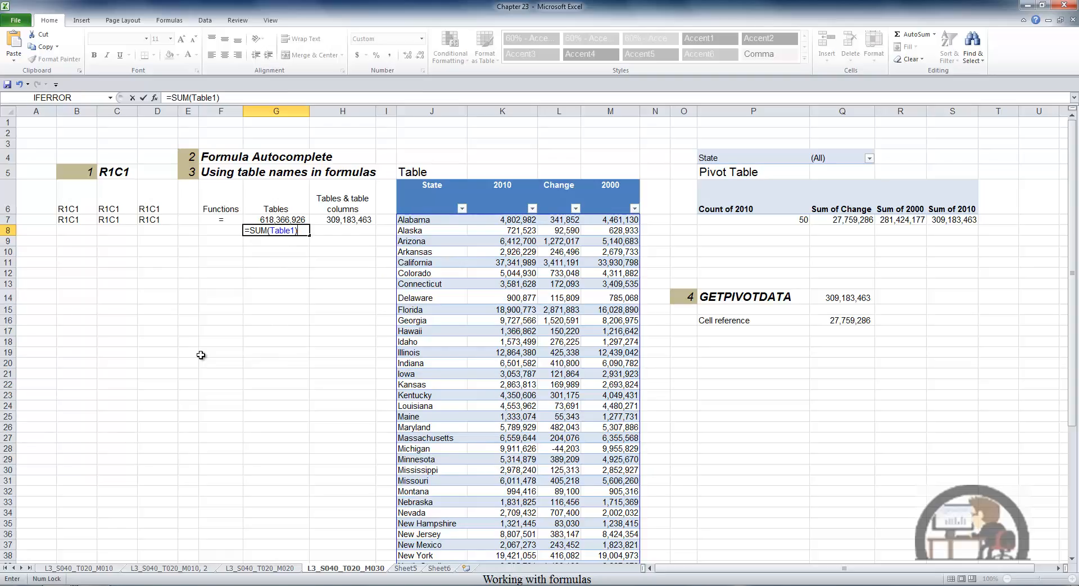
{"action": "key", "text": "ctrl+Return"}
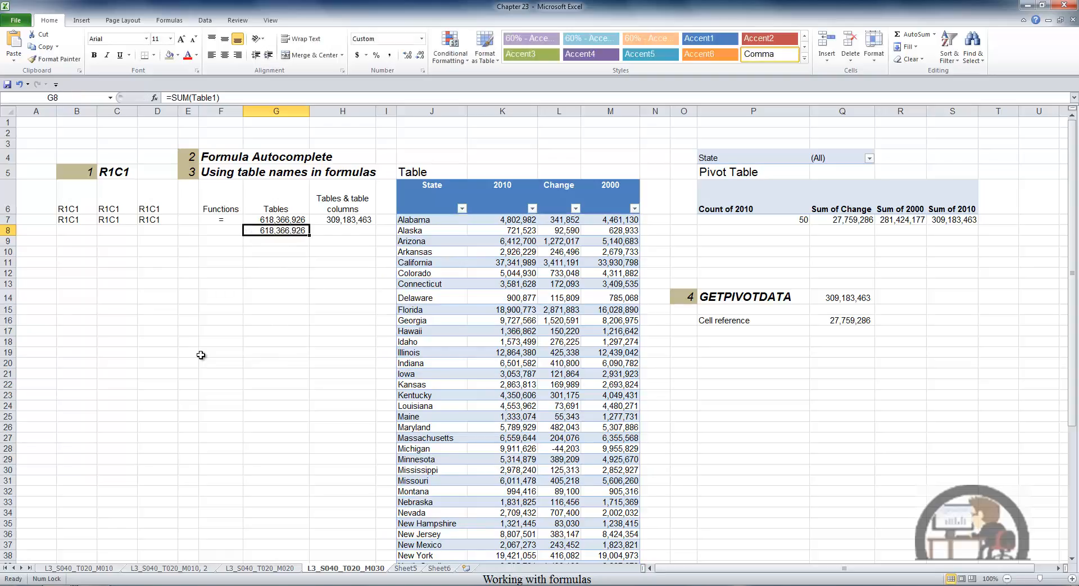
Enter =SUM(Table1[2010]) in cell H8, choosing the function, table name and 2010 column through Formula AutoComplete.
{"action": "key", "text": "Up"}
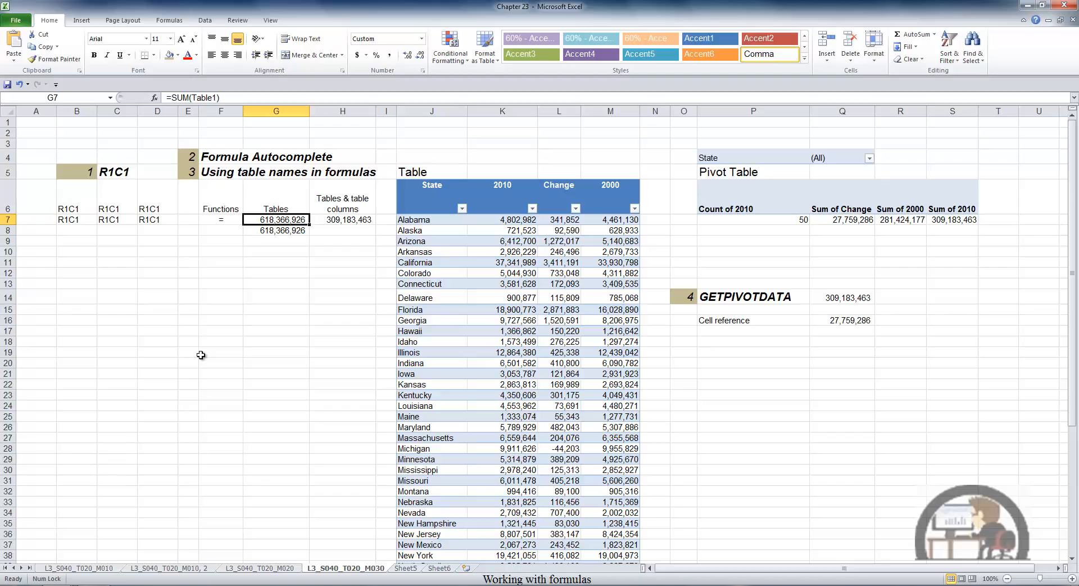
{"action": "key", "text": "Right"}
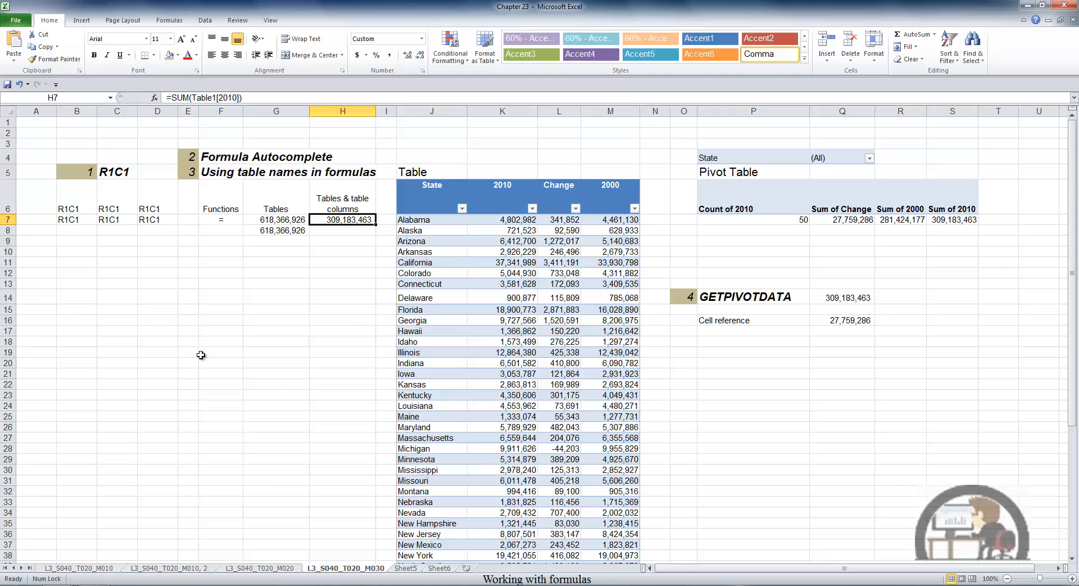
{"action": "key", "text": "Down"}
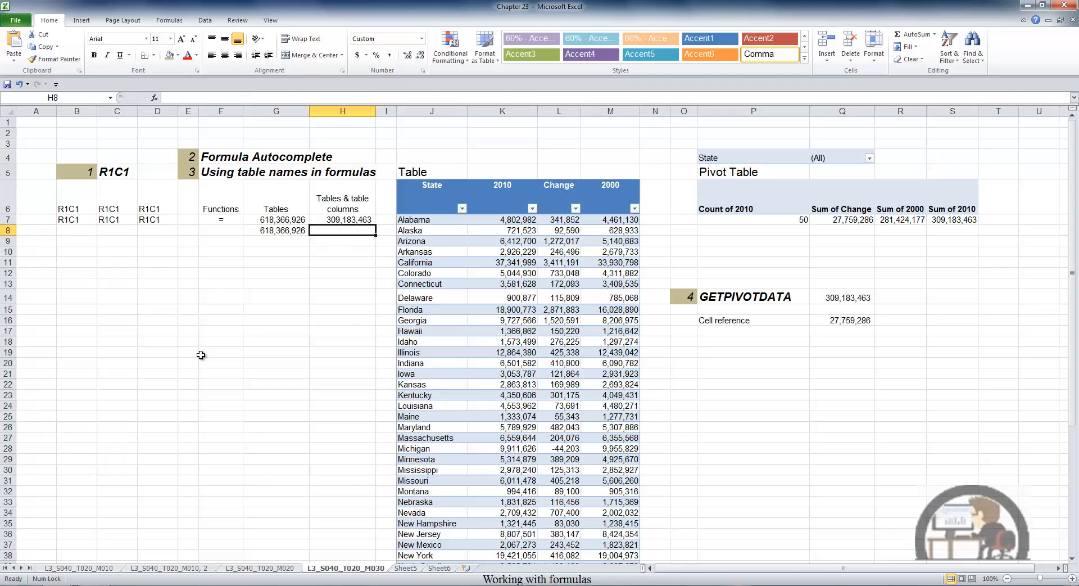
{"action": "type", "text": "=sum"}
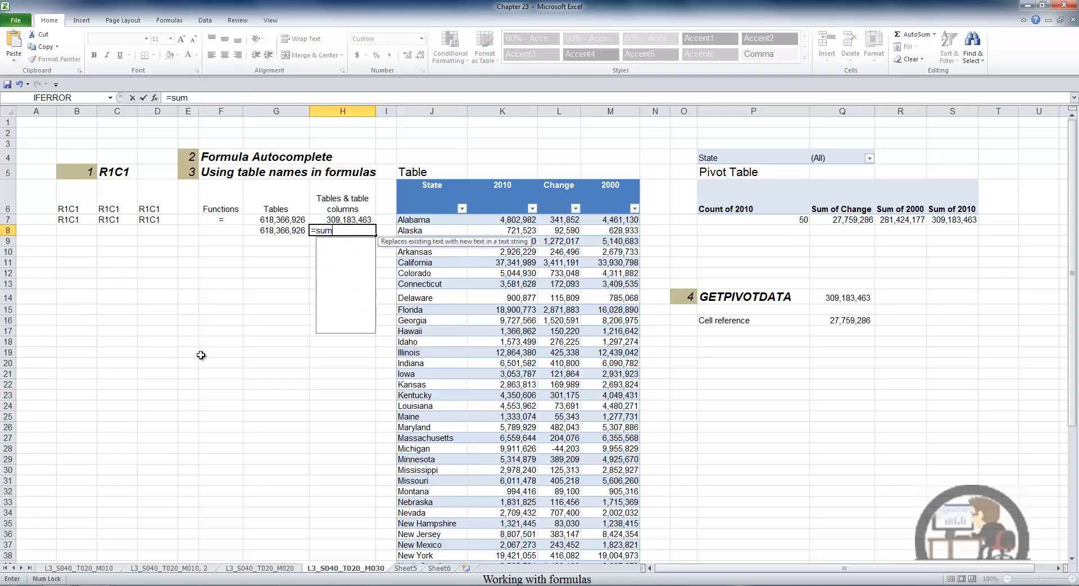
{"action": "key", "text": "Tab"}
{"action": "type", "text": "tab"}
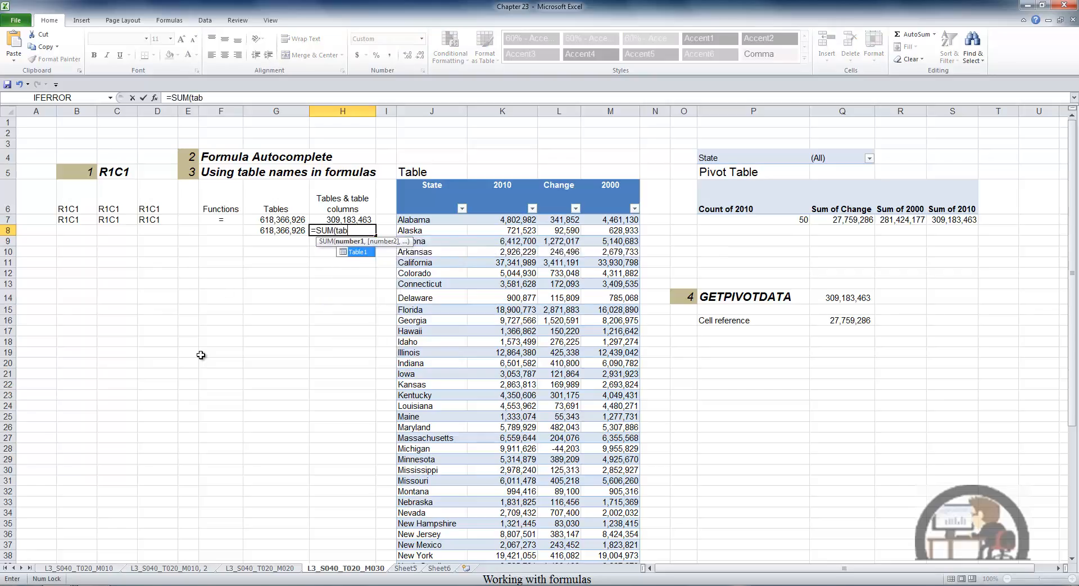
{"action": "key", "text": "Tab"}
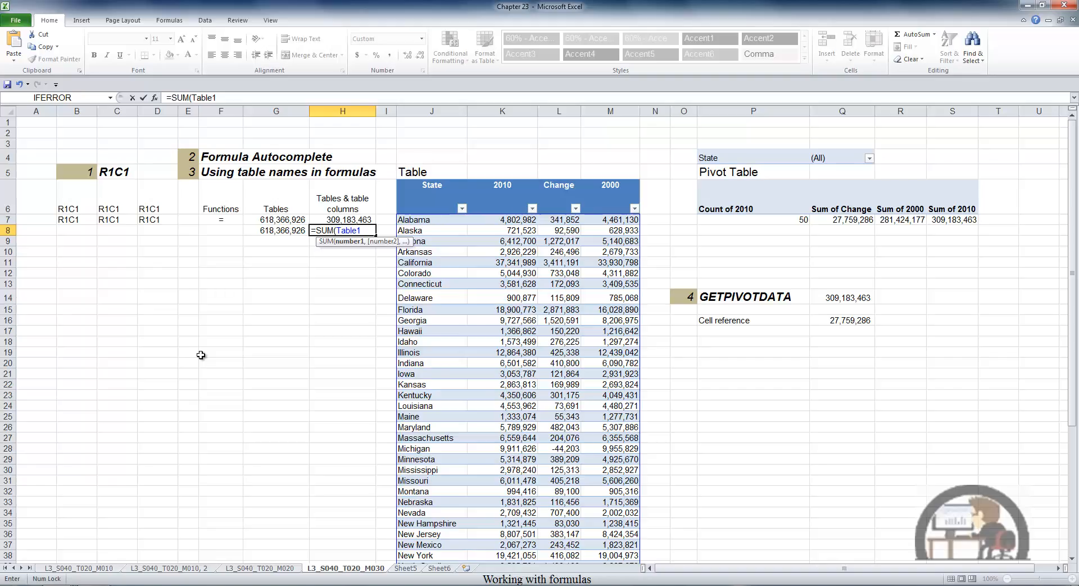
{"action": "type", "text": "["}
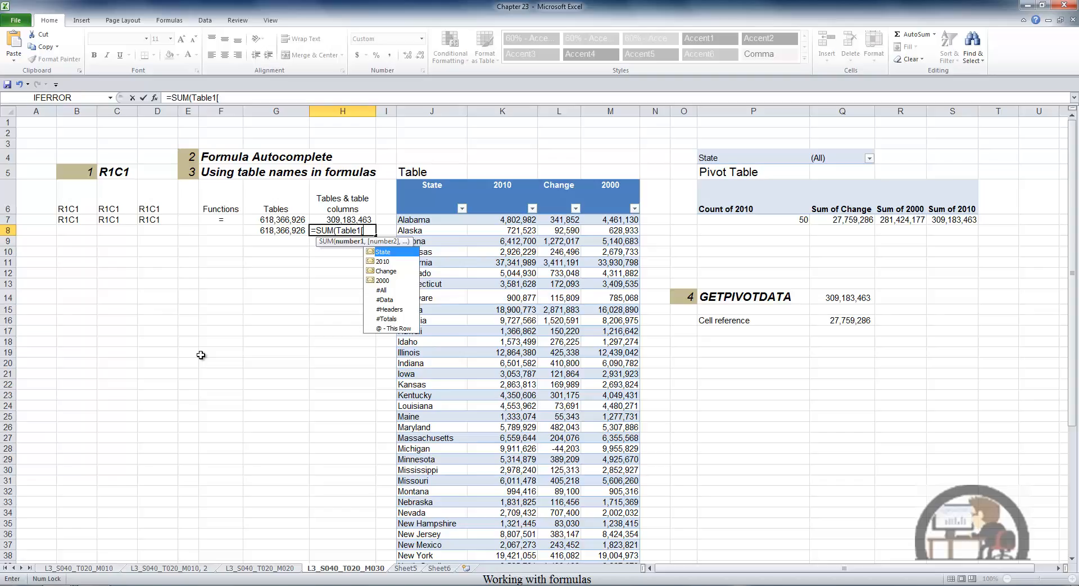
{"action": "key", "text": "Down"}
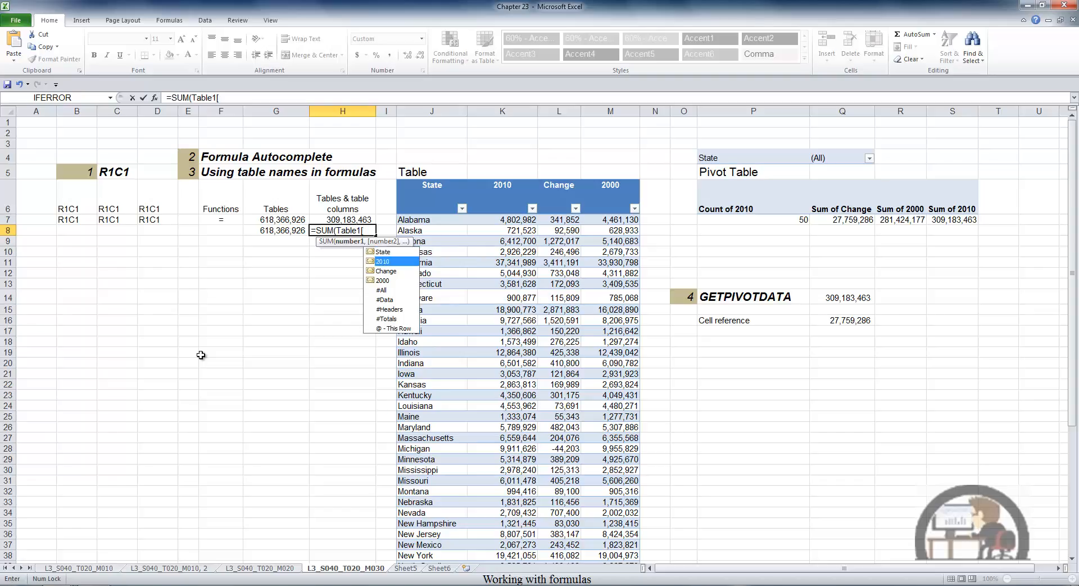
{"action": "key", "text": "Tab"}
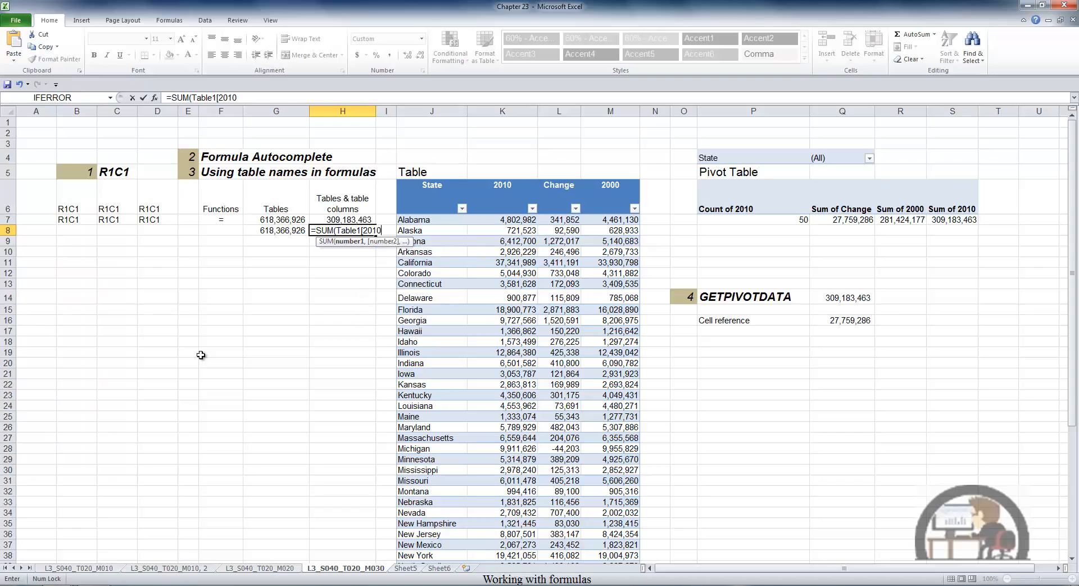
{"action": "type", "text": "]"}
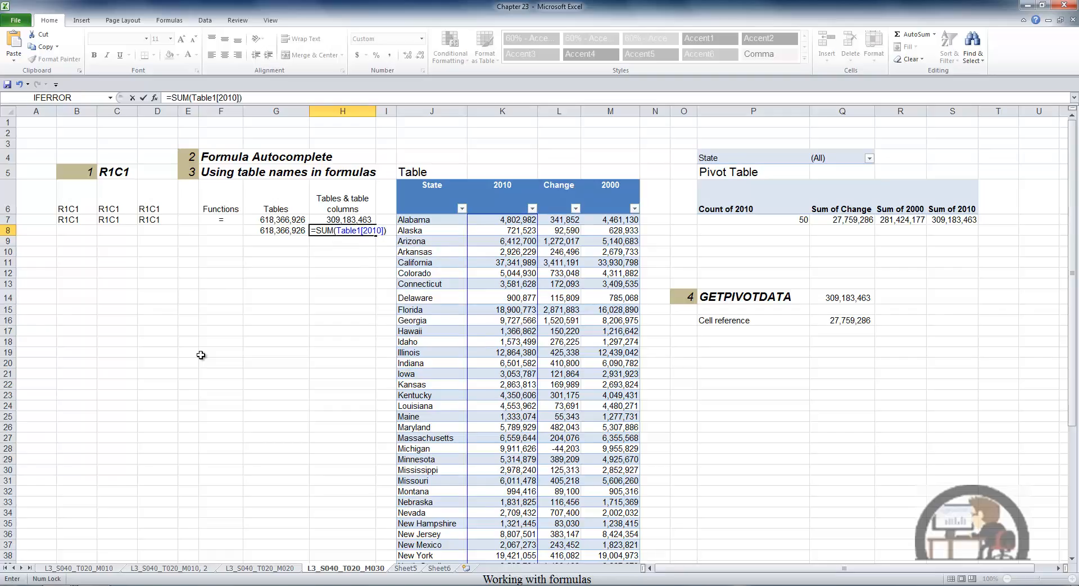
{"action": "key", "text": "ctrl+Return"}
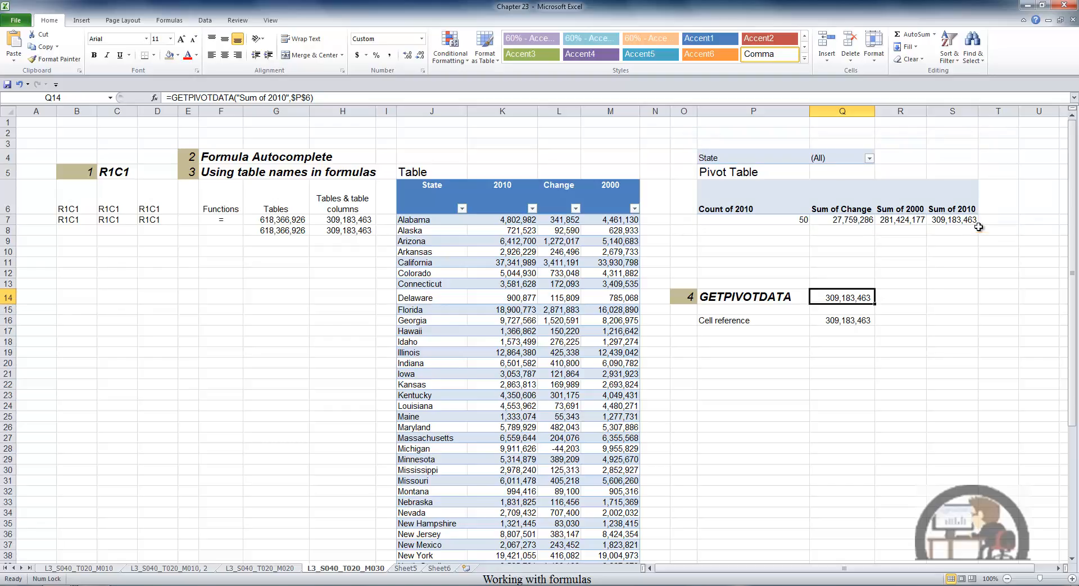
Try a GETPIVOTDATA formula in cell R14 by referencing the pivot table's Sum of 2000 value, and clear the cell.
{"action": "key", "text": "Right"}
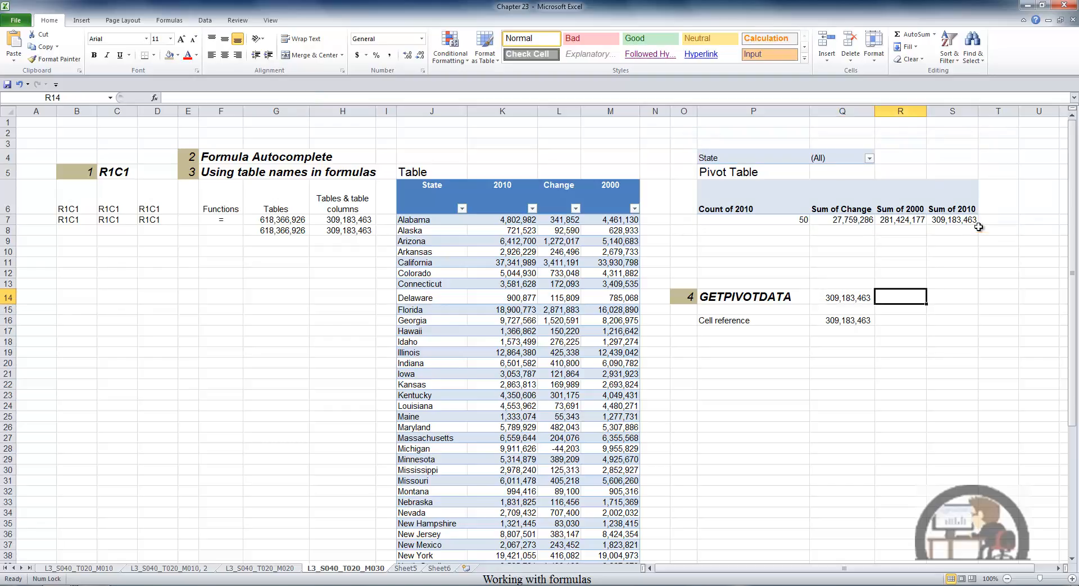
{"action": "type", "text": "="}
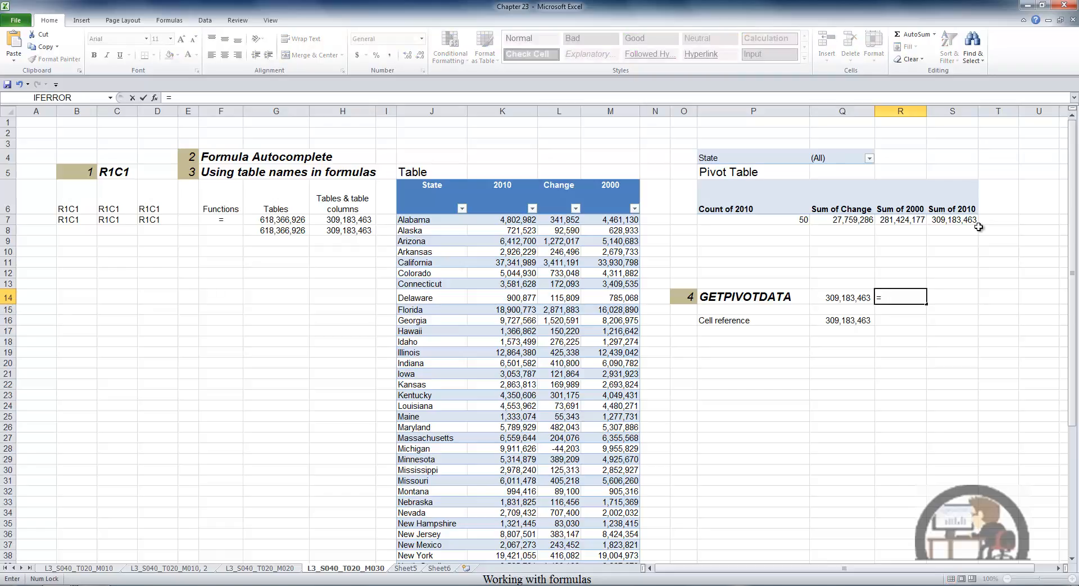
{"action": "left_click", "coordinate": [916, 220]}
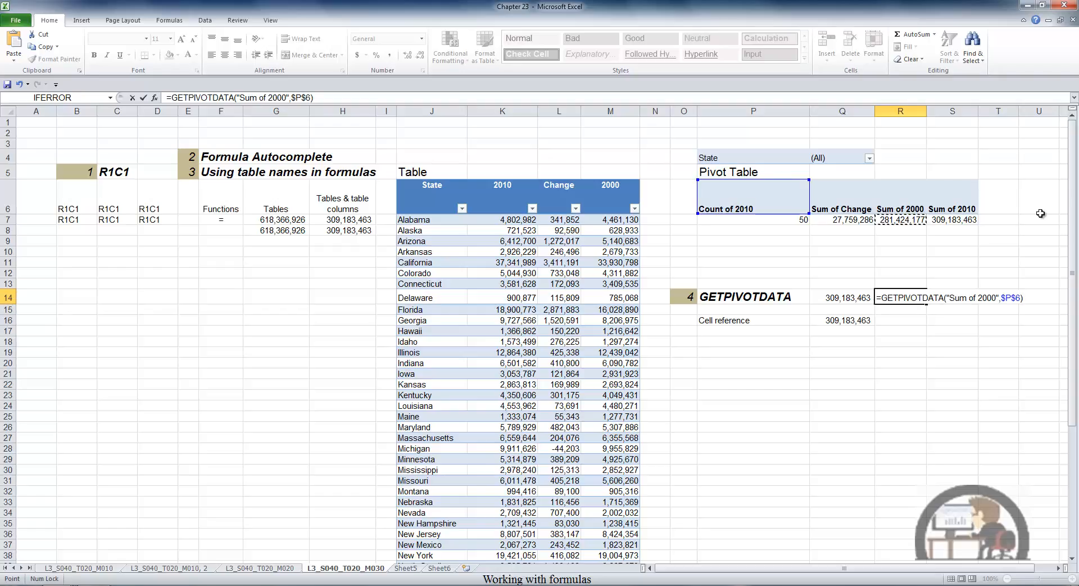
{"action": "key", "text": "ctrl+Return"}
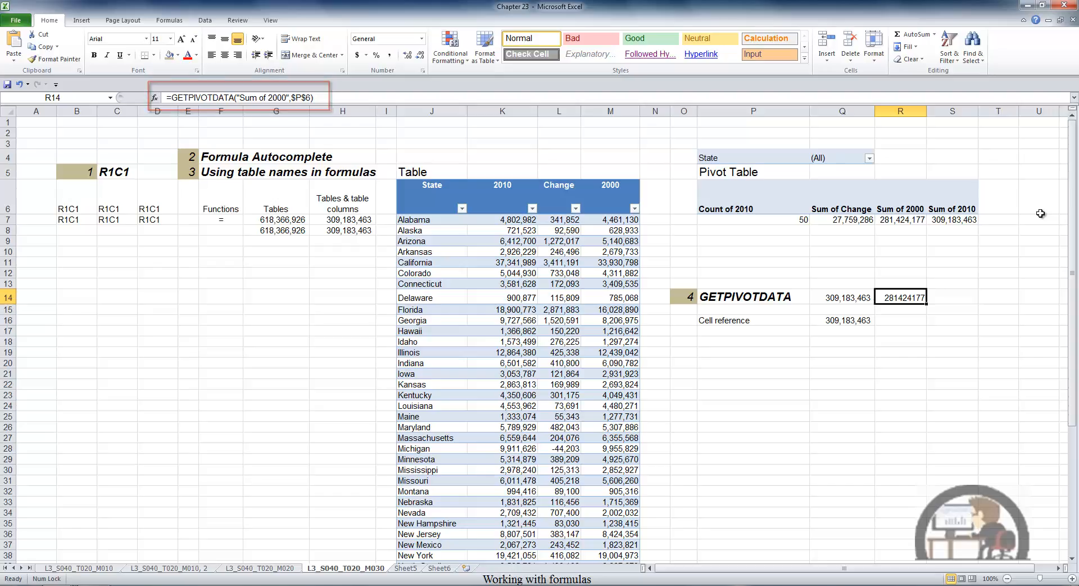
{"action": "key", "text": "Delete"}
Compare the GETPIVOTDATA formula in cell Q14 with the plain cell reference formula in Q16.
{"action": "key", "text": "Left"}
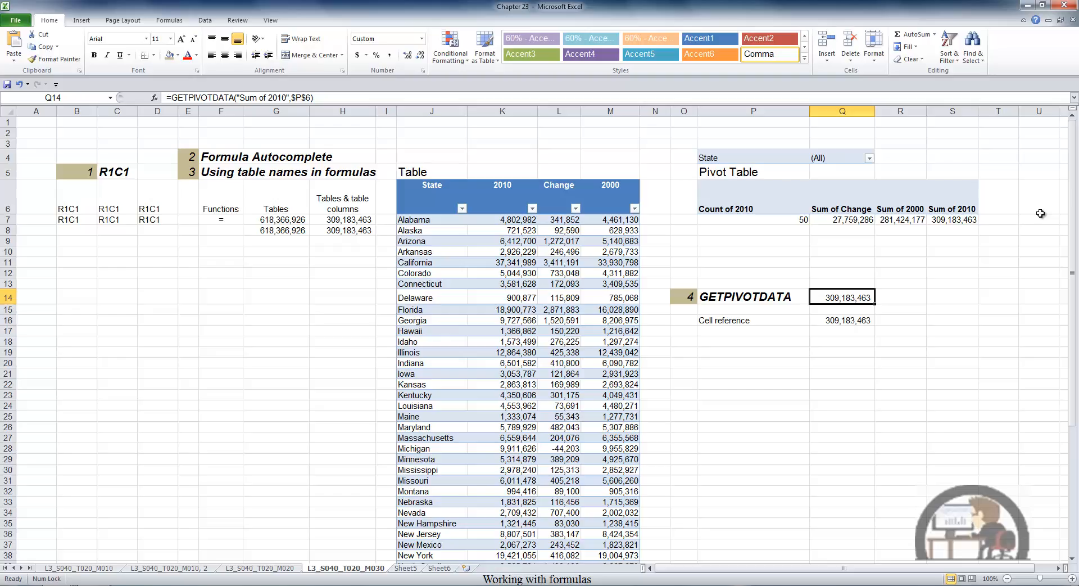
{"action": "key", "text": "Down"}
{"action": "key", "text": "Down"}
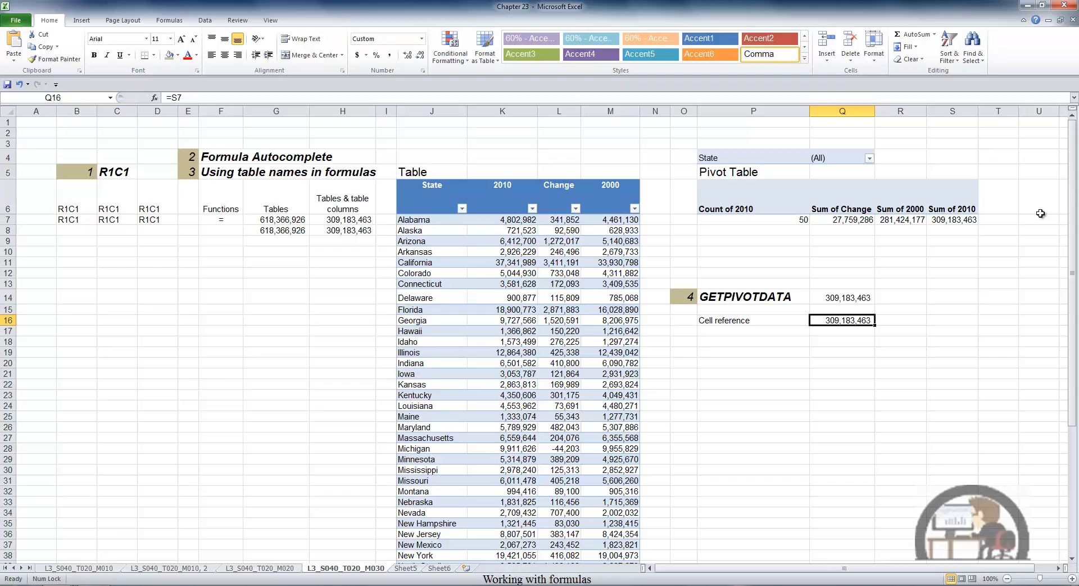
{"action": "key", "text": "Up"}
{"action": "key", "text": "Up"}
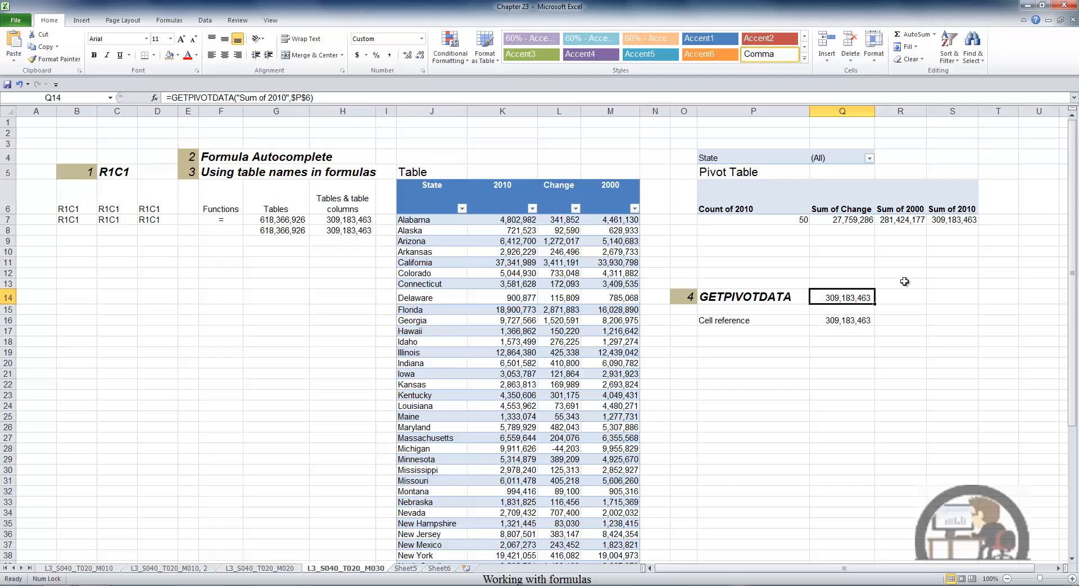
Move Sum of 2010 to the first place among the pivot table's Values fields, ahead of Count of 2010.
{"action": "left_click", "coordinate": [841, 219]}
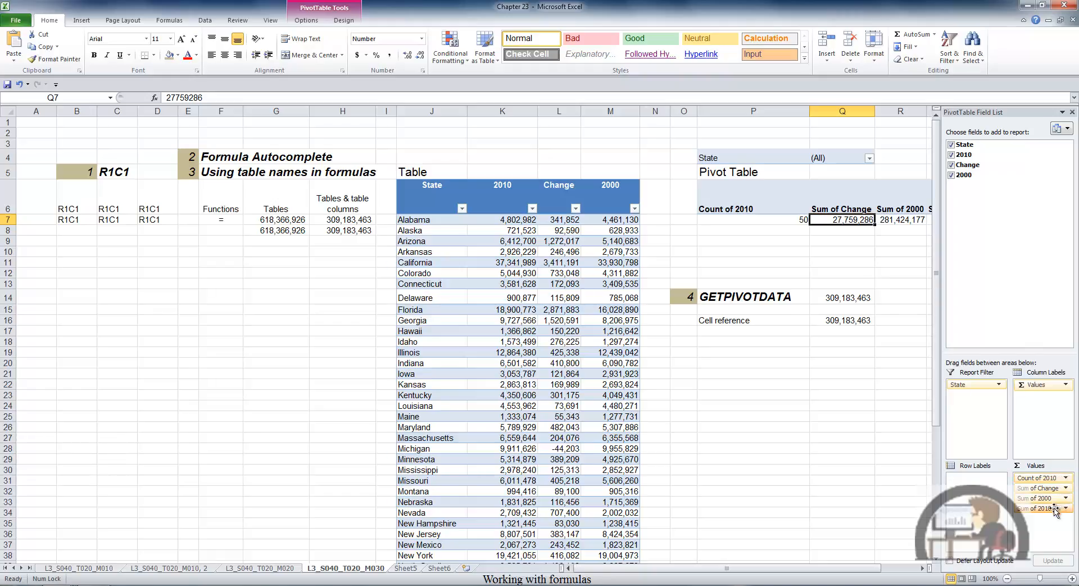
{"action": "left_click_drag", "start_coordinate": [1055, 510], "coordinate": [1049, 479]}
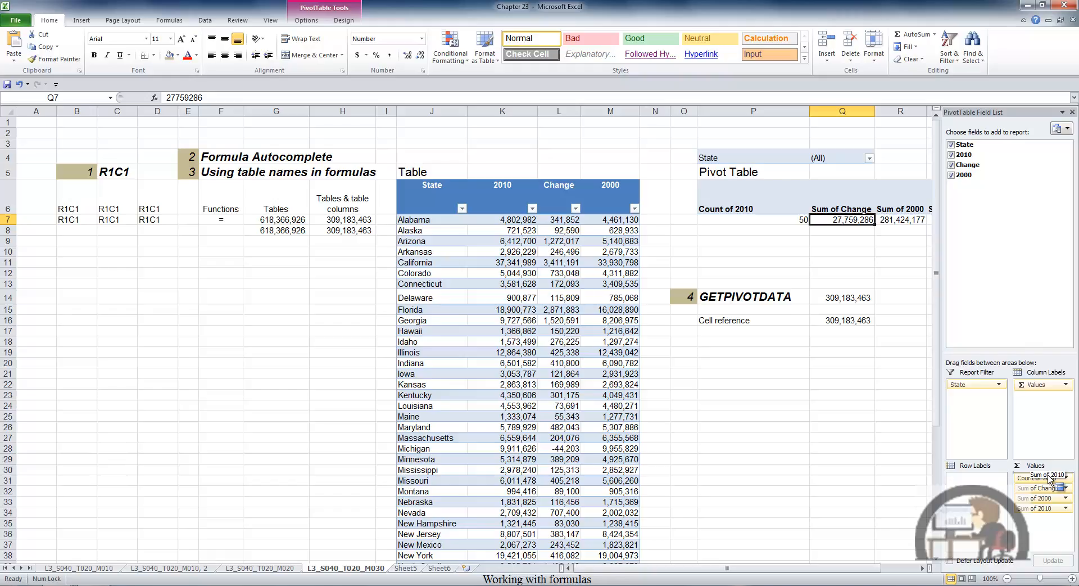
{"action": "left_click_drag", "start_coordinate": [1049, 478], "coordinate": [1048, 476]}
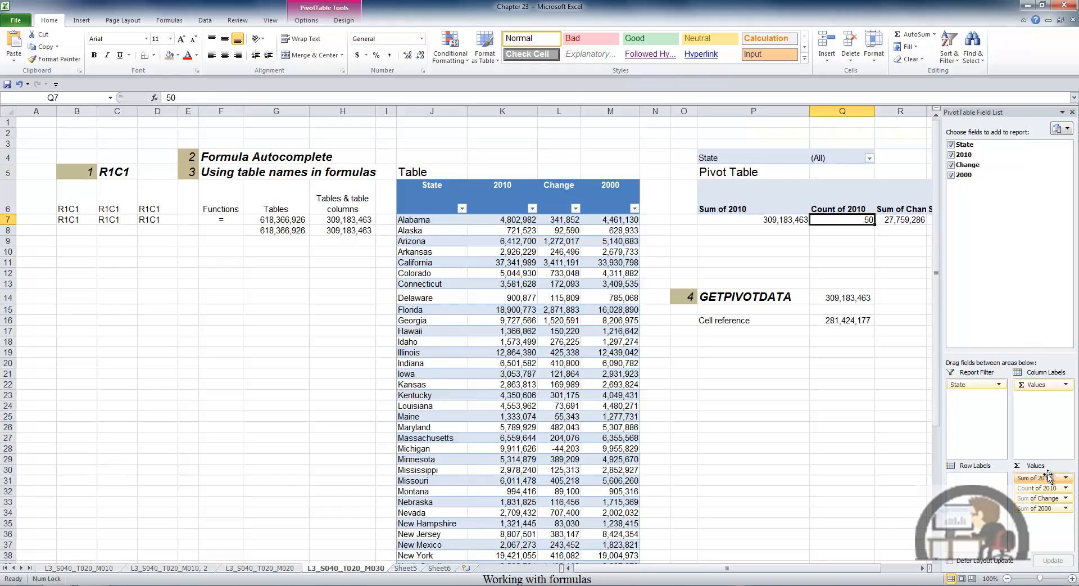
Examine which pivot table cells the formulas in Q14 and Q16 refer to, leaving both formulas unedited.
{"action": "left_click", "coordinate": [838, 247]}
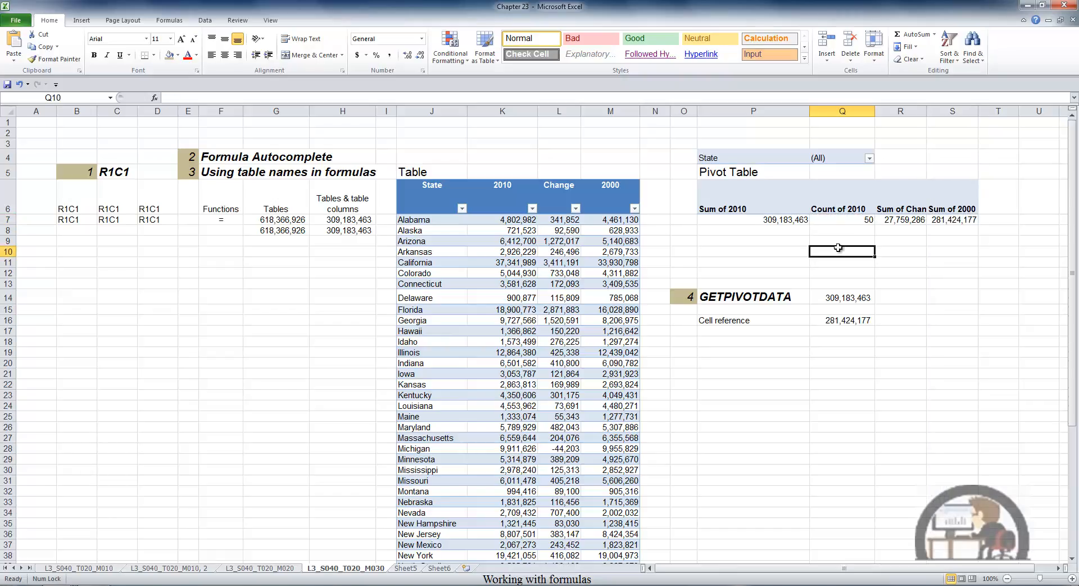
{"action": "key", "text": "Down"}
{"action": "key", "text": "Down"}
{"action": "key", "text": "Down"}
{"action": "key", "text": "Down"}
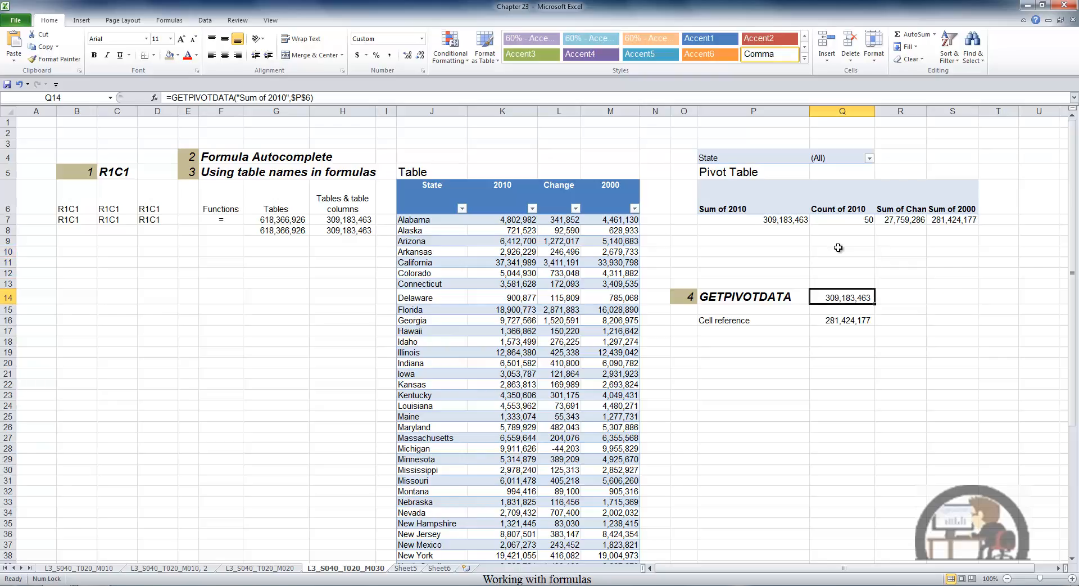
{"action": "key", "text": "F2"}
{"action": "key", "text": "Escape"}
{"action": "key", "text": "Down"}
{"action": "key", "text": "Down"}
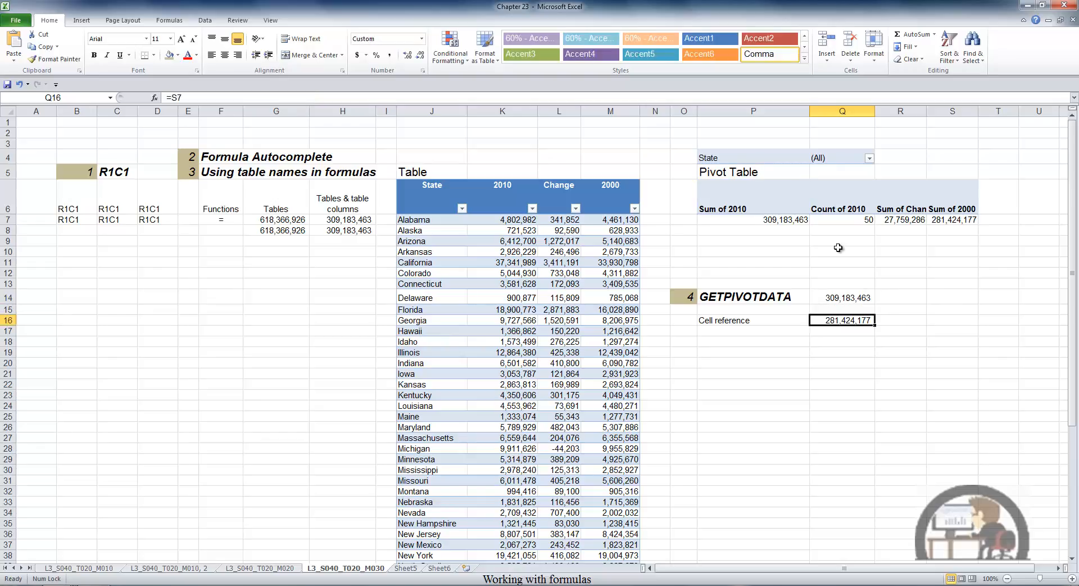
{"action": "key", "text": "F2"}
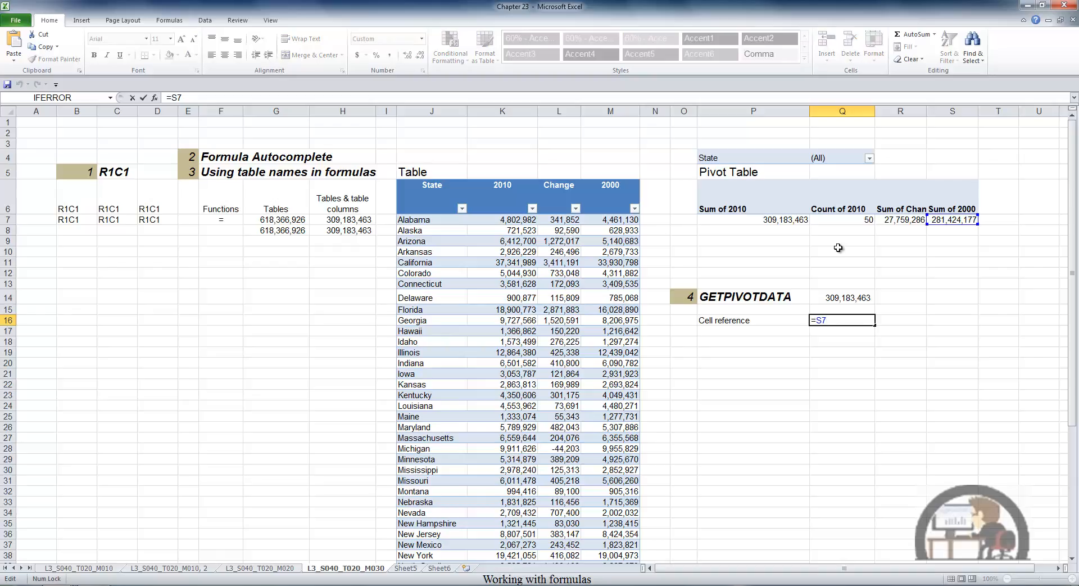
{"action": "key", "text": "Escape"}
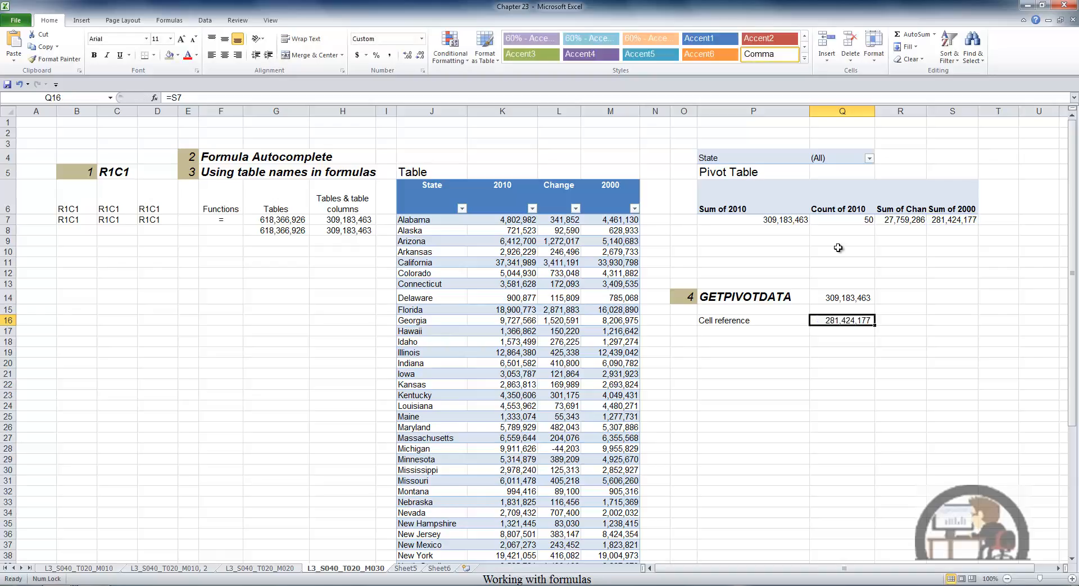